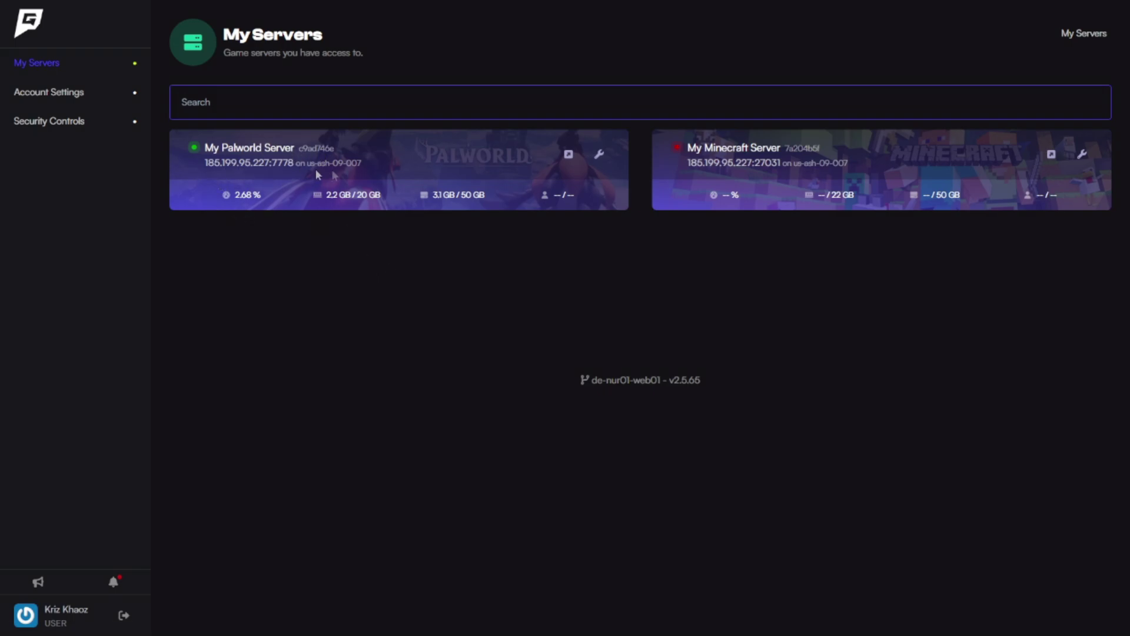
Open the Palworld server's management console from its card in My Servers.
{"action": "left_click", "coordinate": [600, 155]}
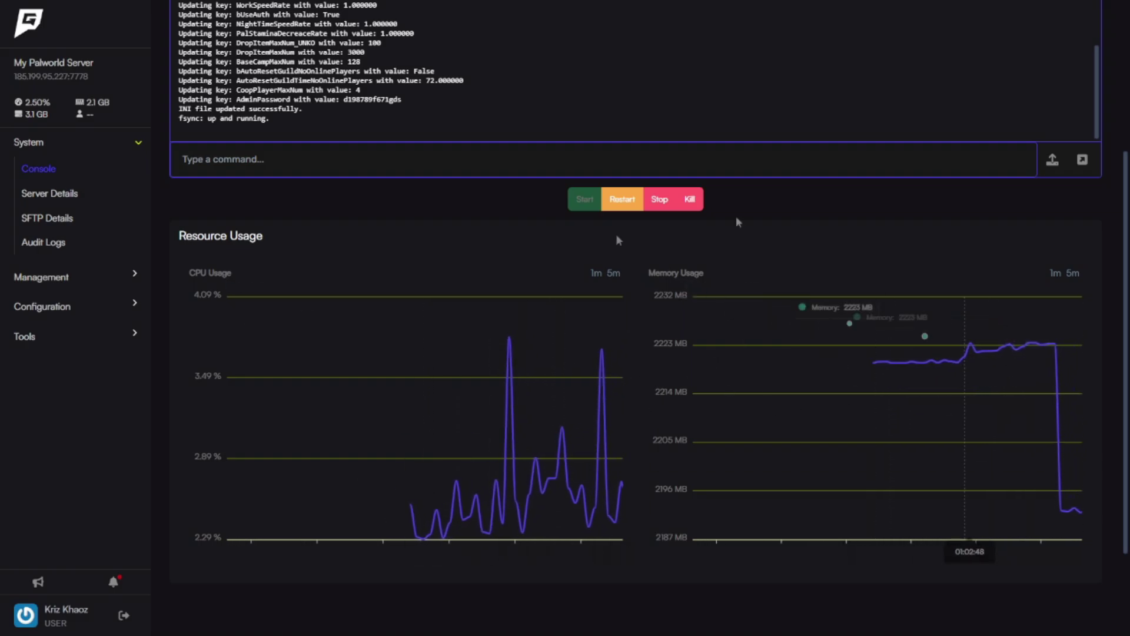
Scroll up the Palworld console to view the INI update log and resource charts.
{"action": "scroll", "coordinate": [443, 341], "scroll_direction": "up", "scroll_amount": 4}
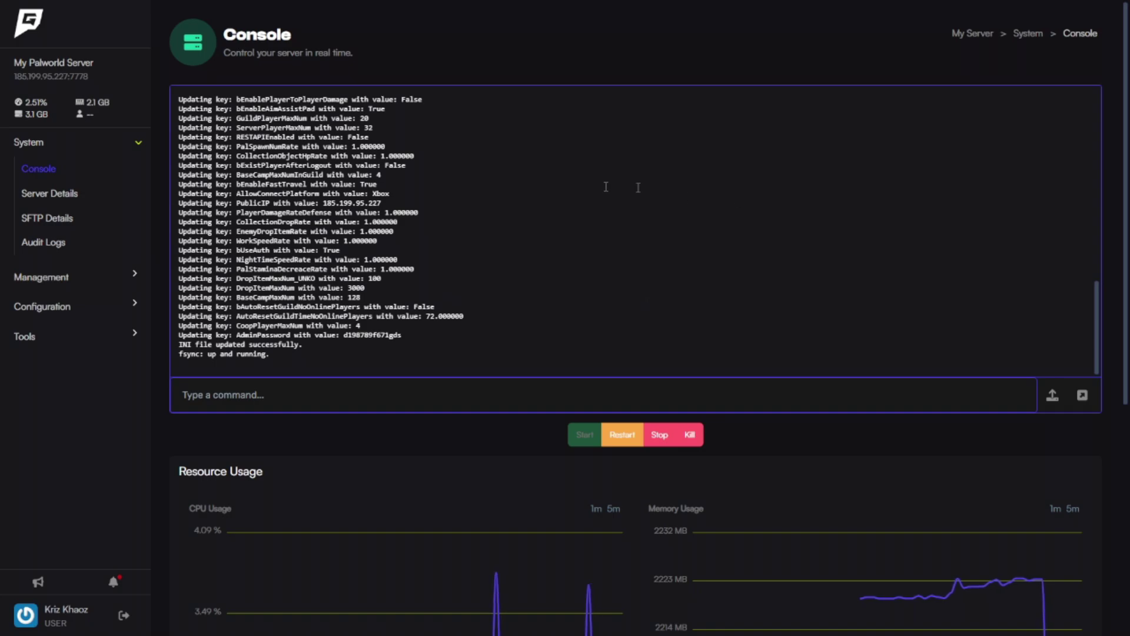
Open Startup Parameters under Configuration and try setting Max Players to 50.
{"action": "left_click", "coordinate": [94, 307]}
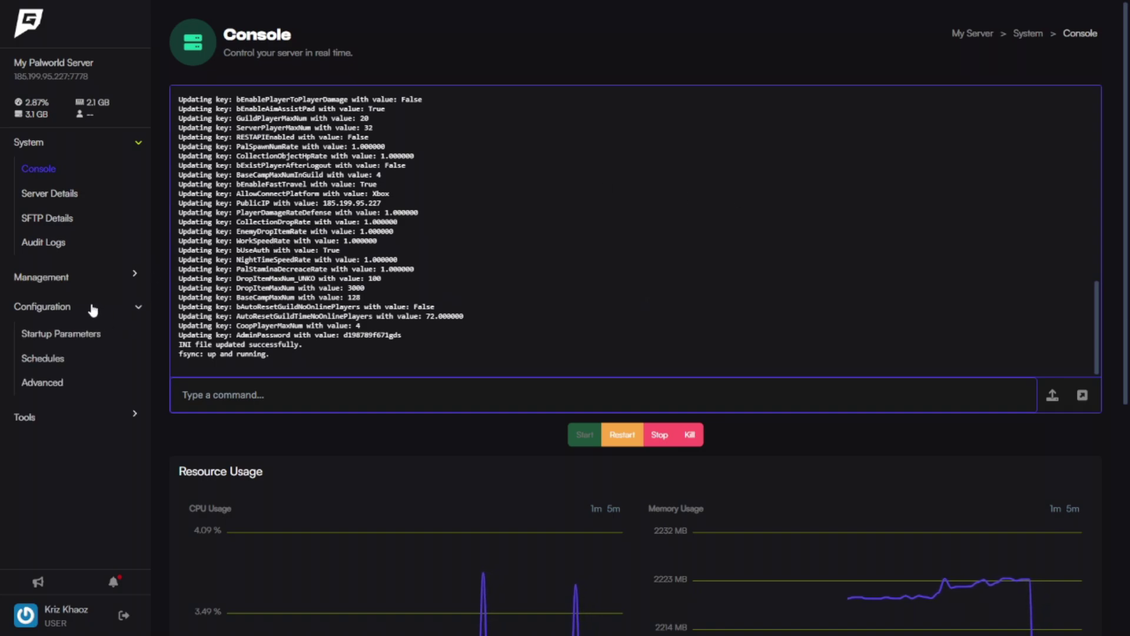
{"action": "left_click", "coordinate": [75, 335]}
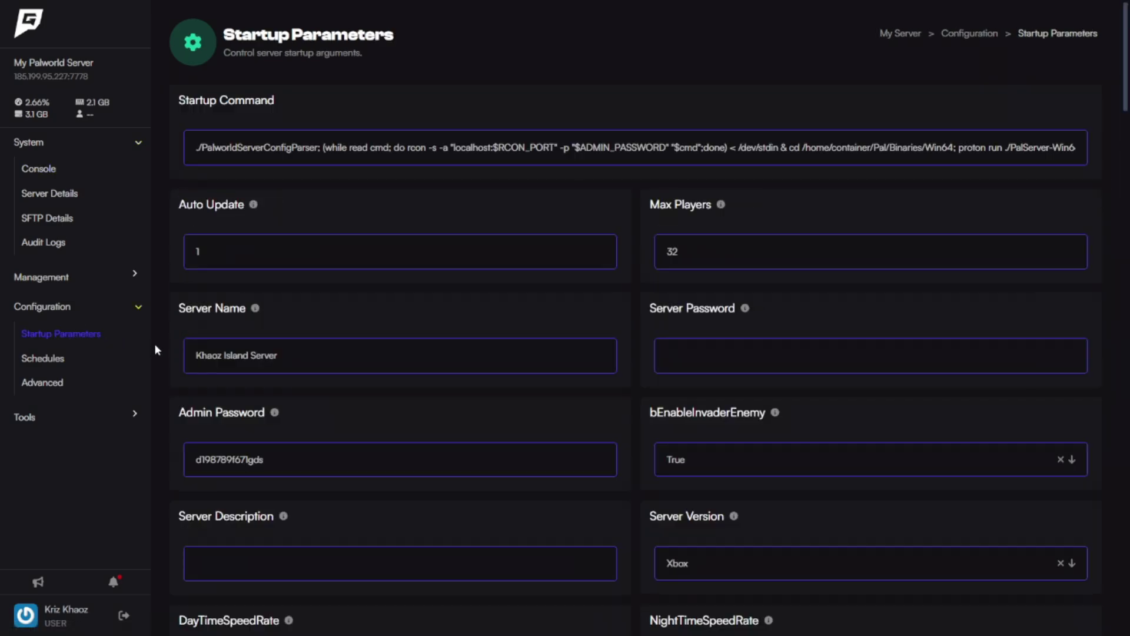
{"action": "left_click", "coordinate": [722, 237]}
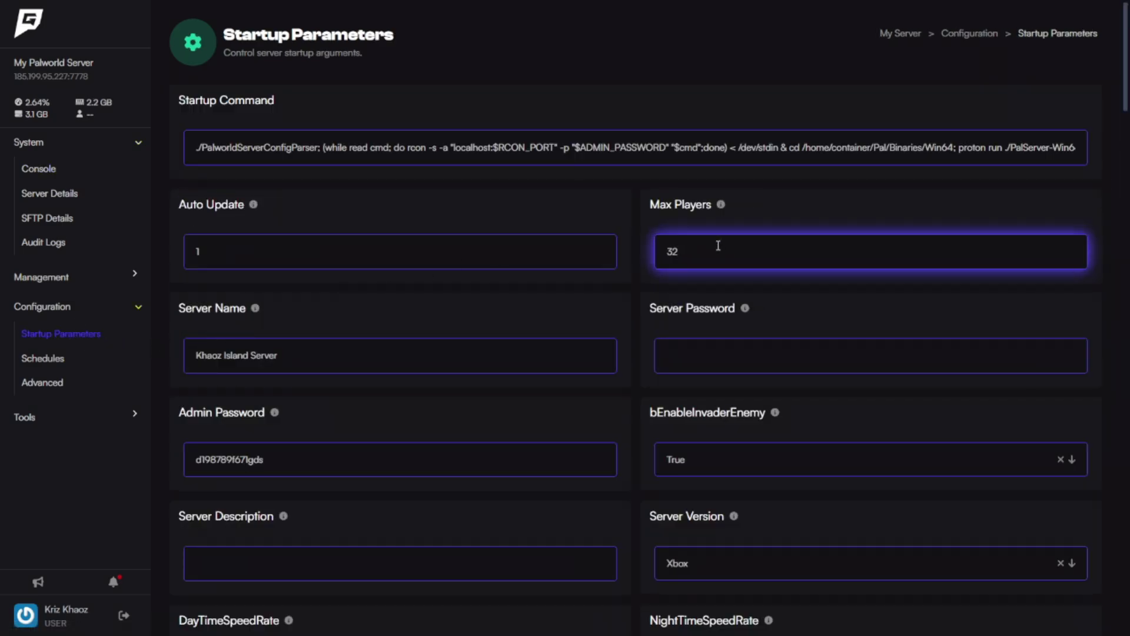
{"action": "left_click_drag", "start_coordinate": [720, 245], "coordinate": [667, 247]}
{"action": "type", "text": "50"}
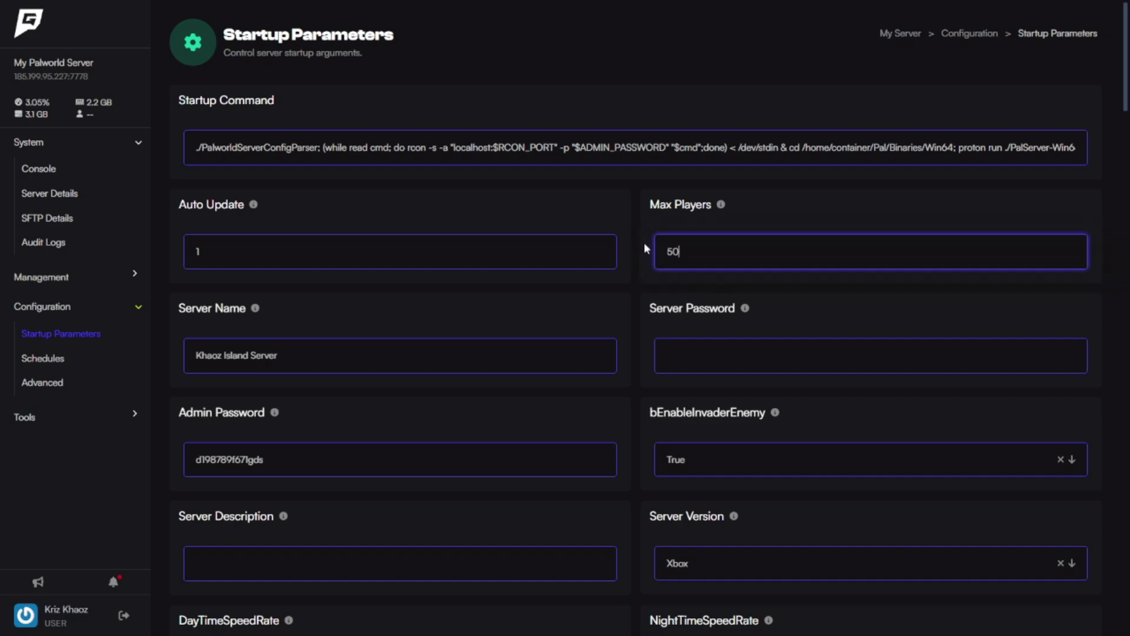
{"action": "left_click", "coordinate": [769, 216]}
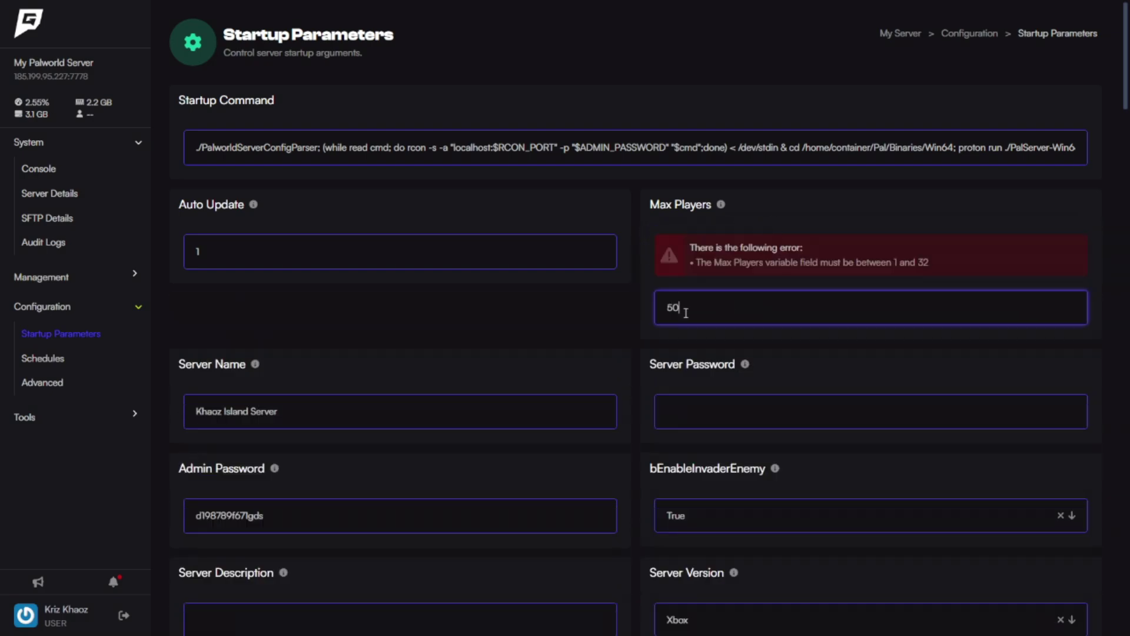
Replace the rejected Max Players value 50 with 32.
{"action": "double_click", "coordinate": [677, 306]}
{"action": "key", "text": "BackSpace"}
{"action": "type", "text": "32"}
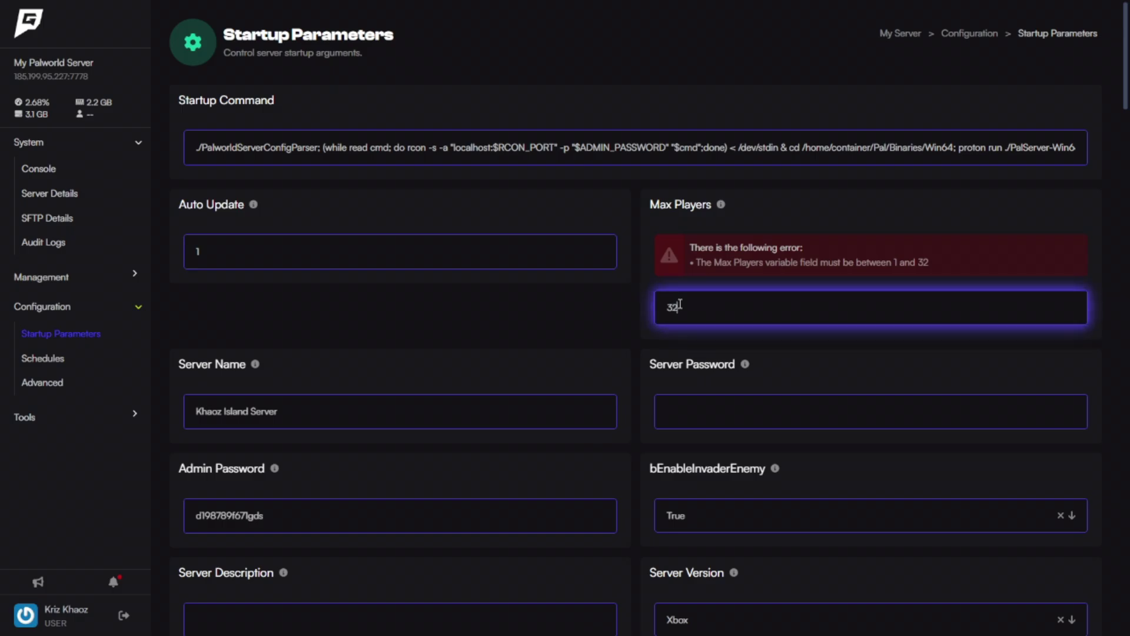
{"action": "left_click", "coordinate": [804, 231]}
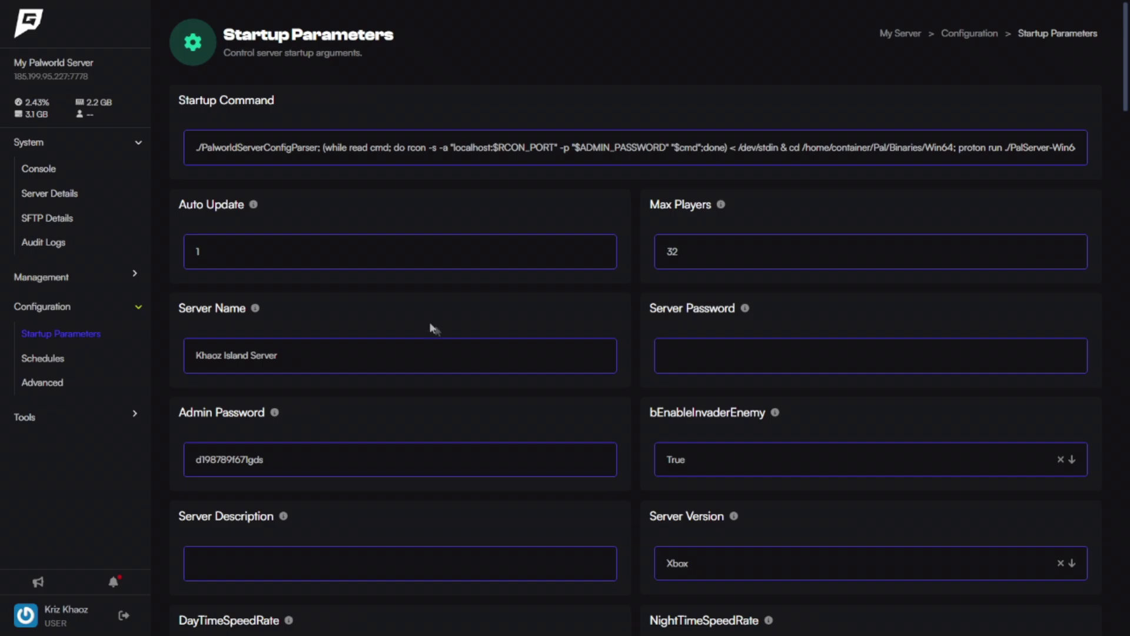
{"action": "scroll", "coordinate": [678, 434], "scroll_direction": "down", "scroll_amount": 2}
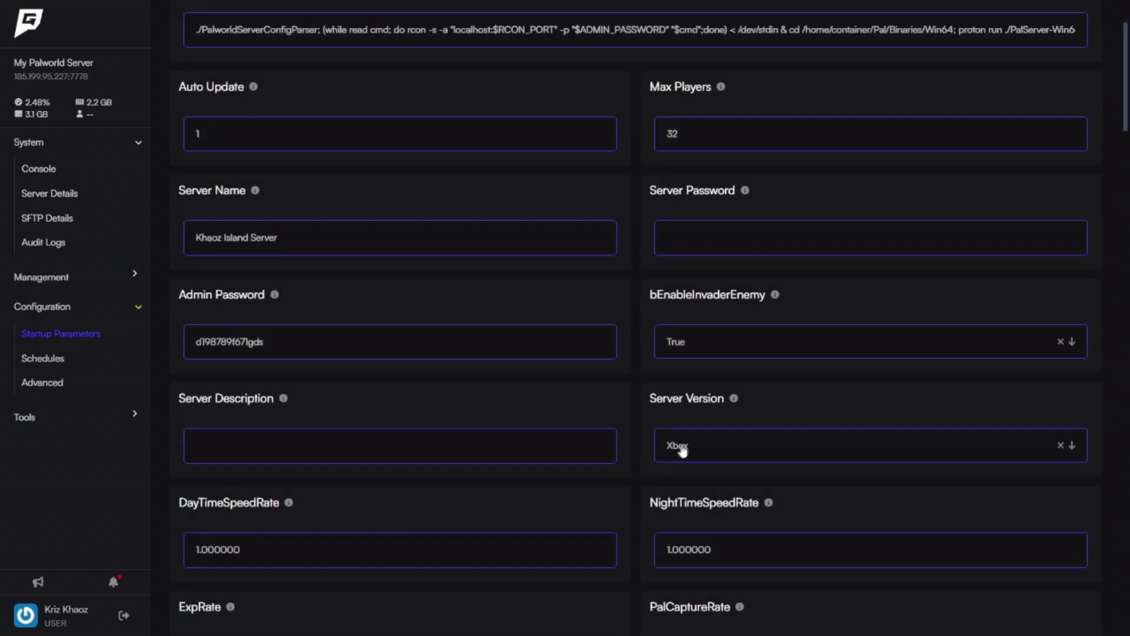
{"action": "left_click", "coordinate": [694, 449]}
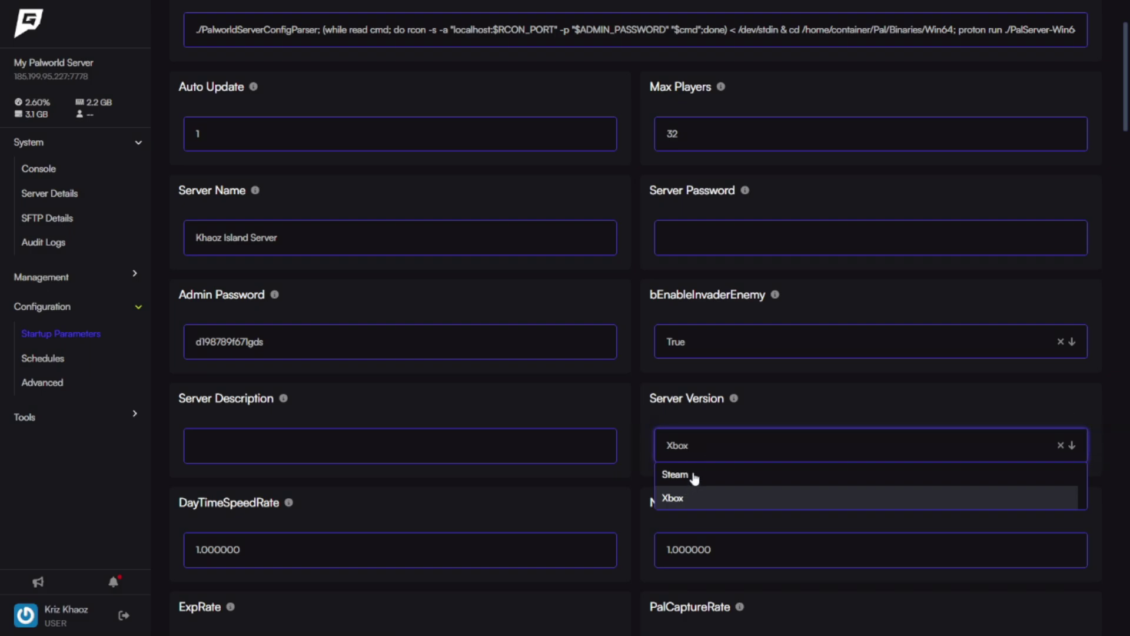
{"action": "left_click", "coordinate": [704, 405]}
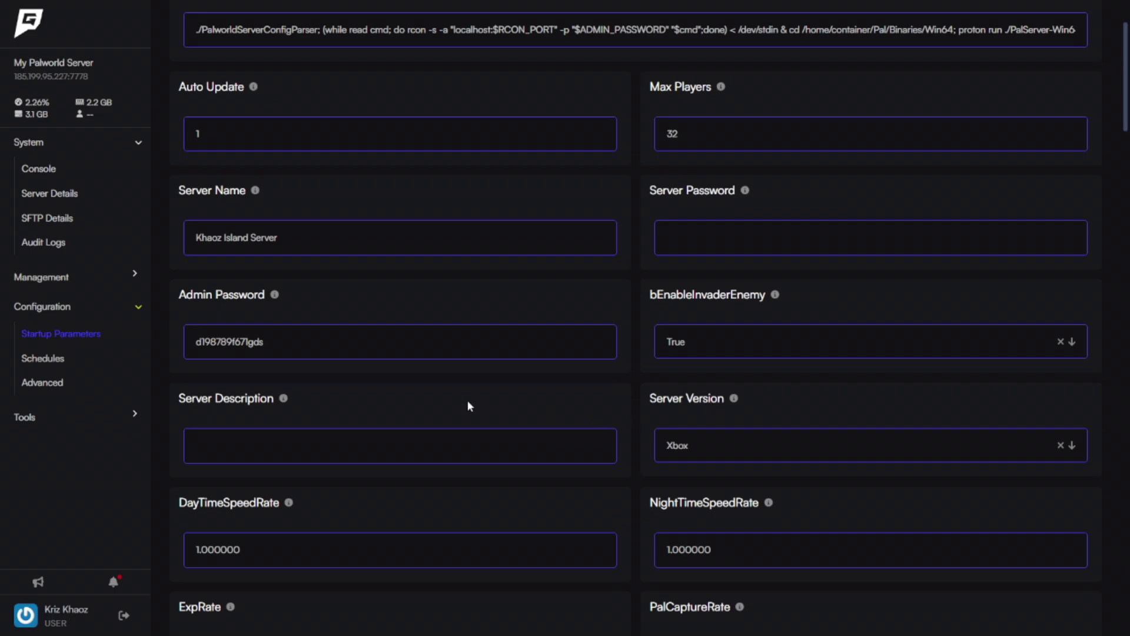
{"action": "scroll", "coordinate": [434, 441], "scroll_direction": "down", "scroll_amount": 1}
{"action": "scroll", "coordinate": [434, 441], "scroll_direction": "down", "scroll_amount": 2}
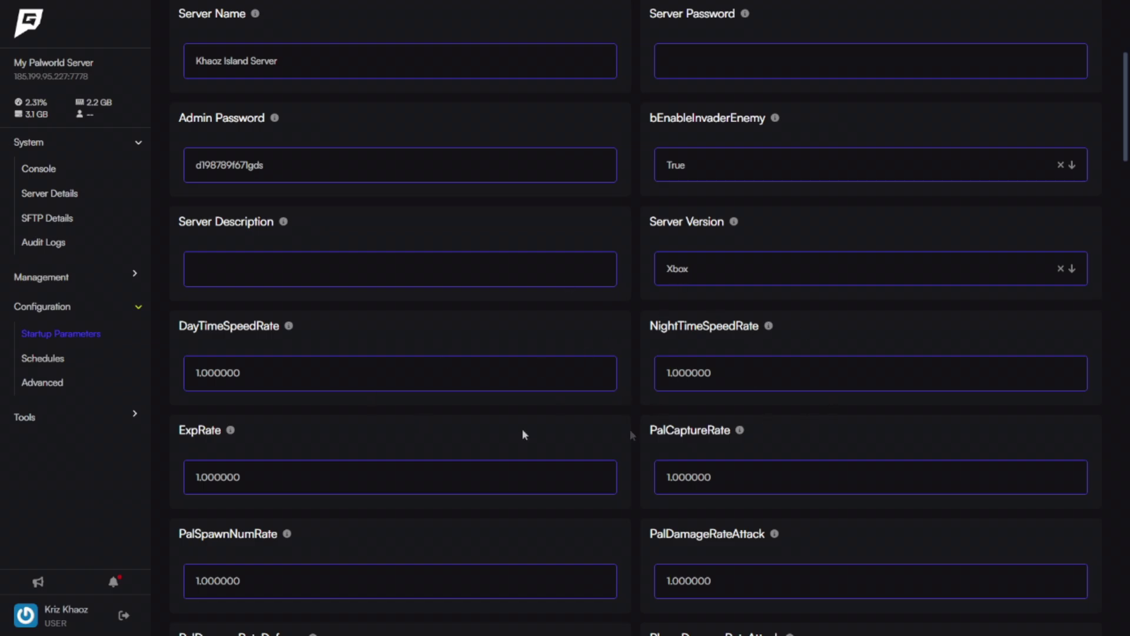
{"action": "scroll", "coordinate": [373, 380], "scroll_direction": "down", "scroll_amount": 3}
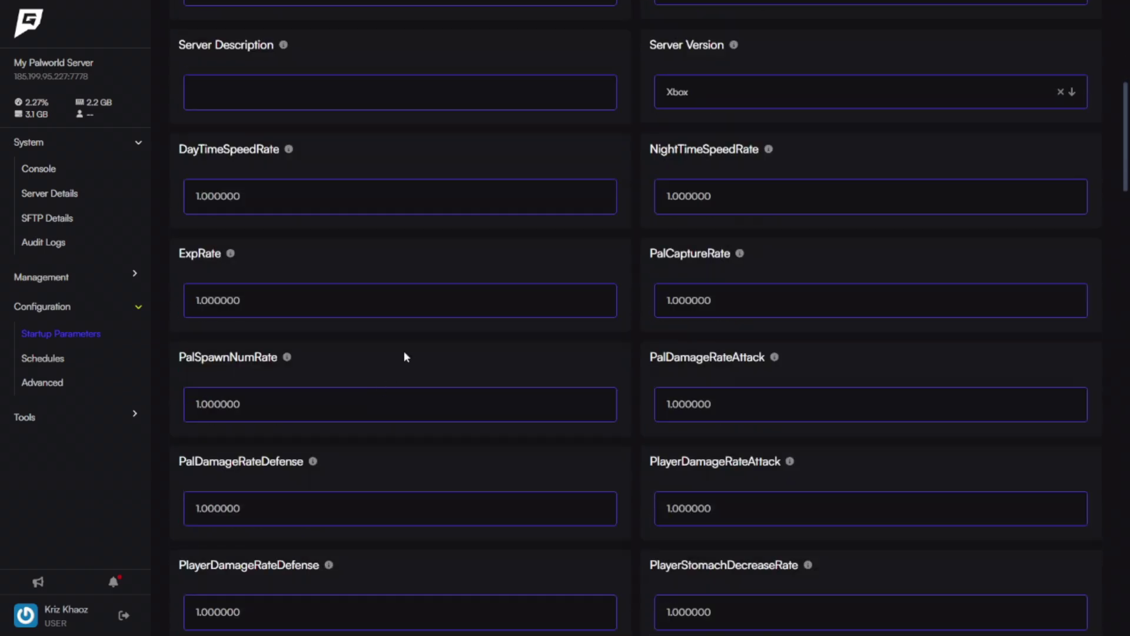
{"action": "scroll", "coordinate": [405, 351], "scroll_direction": "down", "scroll_amount": 8}
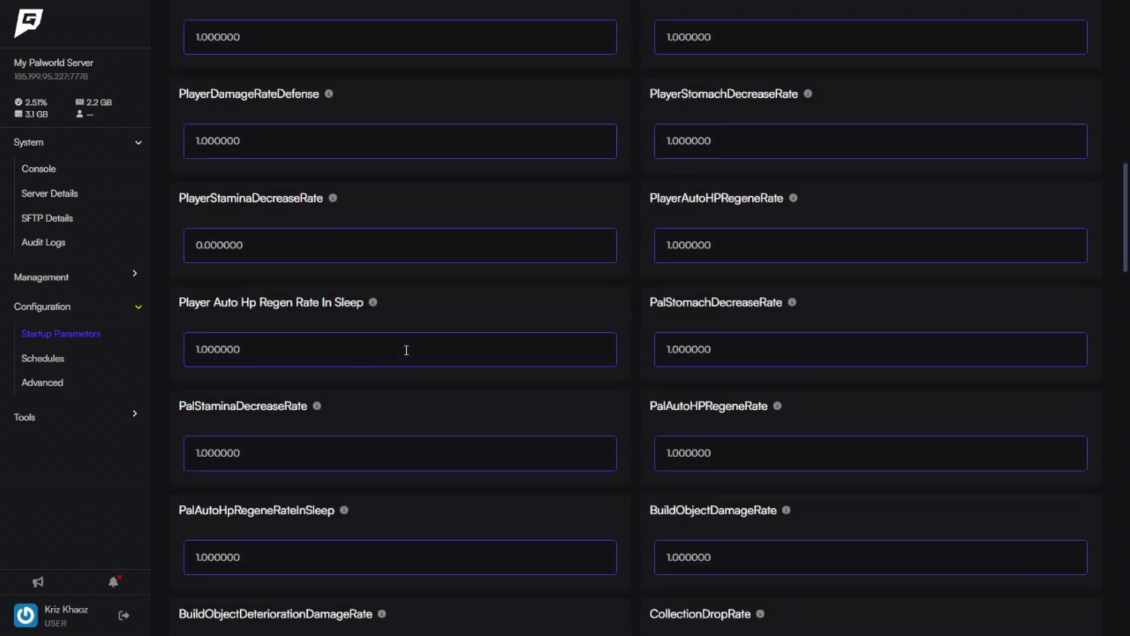
{"action": "scroll", "coordinate": [406, 350], "scroll_direction": "down", "scroll_amount": 6}
{"action": "scroll", "coordinate": [405, 352], "scroll_direction": "down", "scroll_amount": 2}
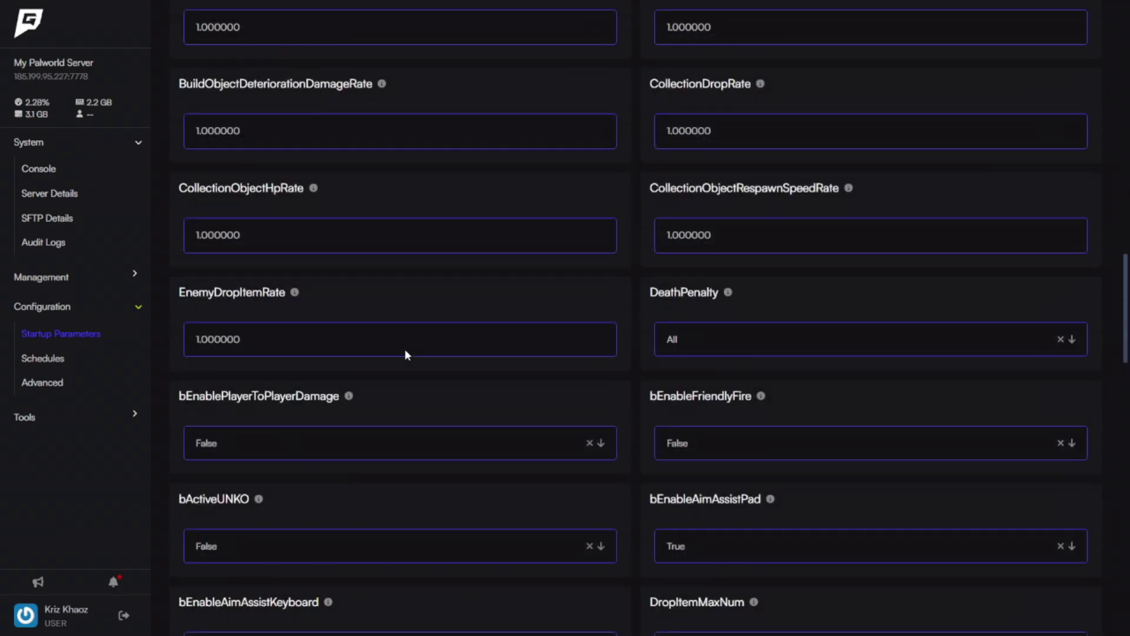
{"action": "scroll", "coordinate": [405, 350], "scroll_direction": "down", "scroll_amount": 2}
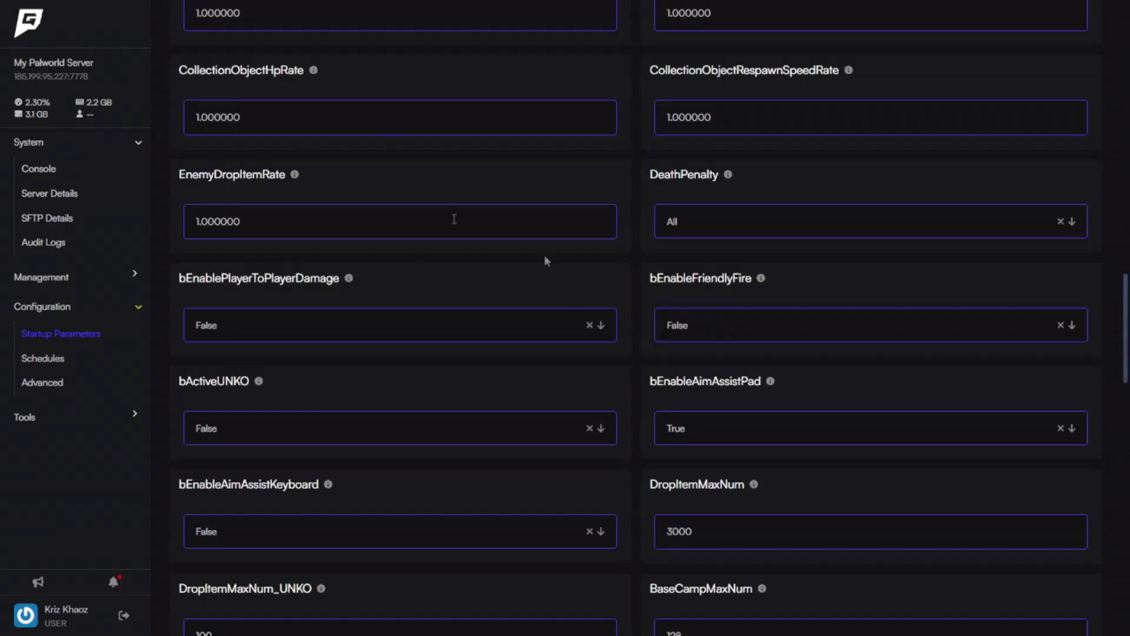
{"action": "scroll", "coordinate": [481, 250], "scroll_direction": "down", "scroll_amount": 8}
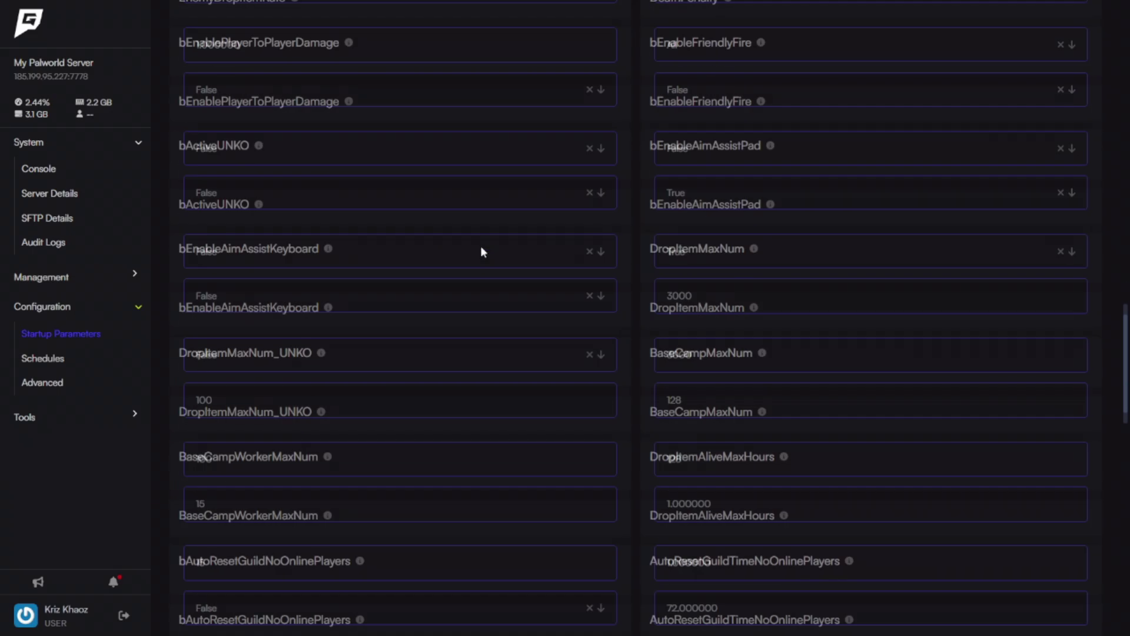
{"action": "scroll", "coordinate": [481, 252], "scroll_direction": "down", "scroll_amount": 16}
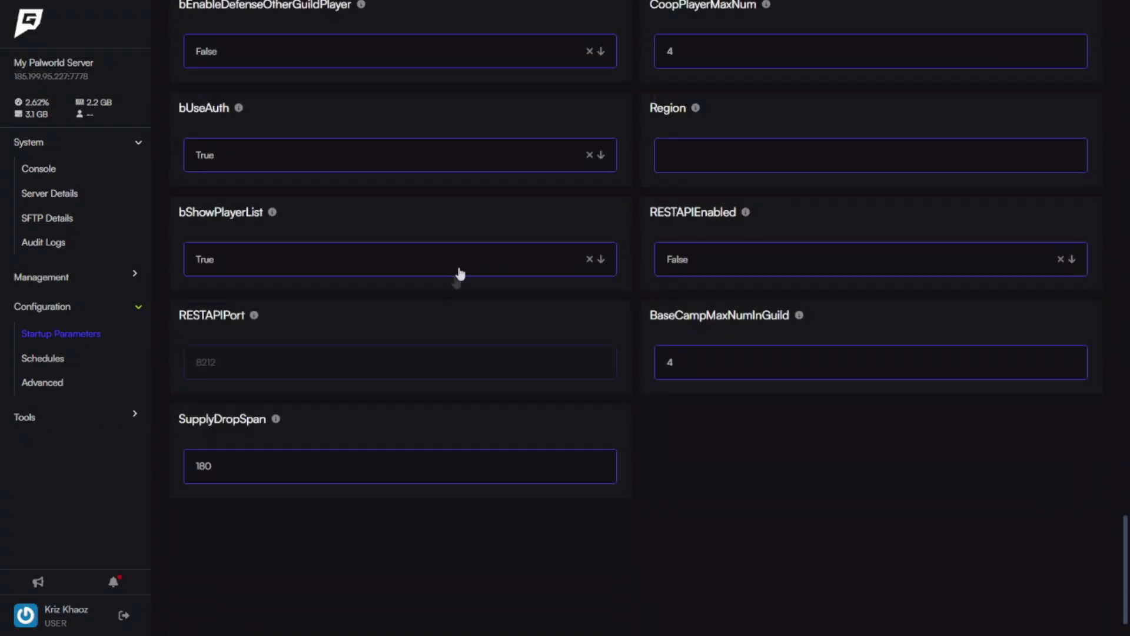
{"action": "scroll", "coordinate": [417, 370], "scroll_direction": "up", "scroll_amount": 4}
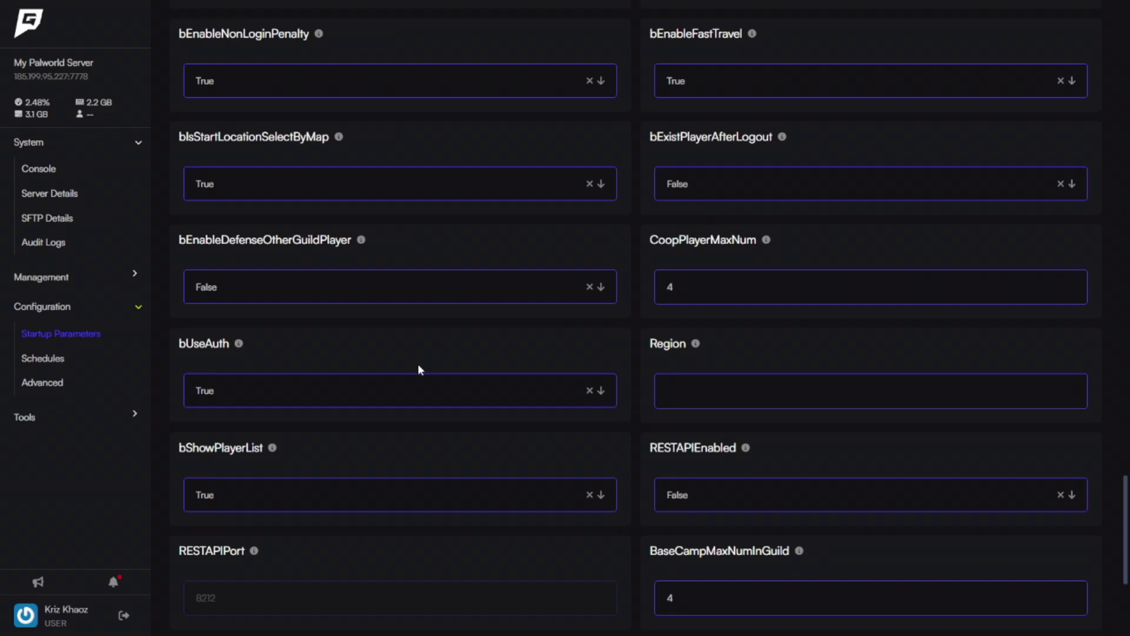
{"action": "scroll", "coordinate": [422, 363], "scroll_direction": "up", "scroll_amount": 2}
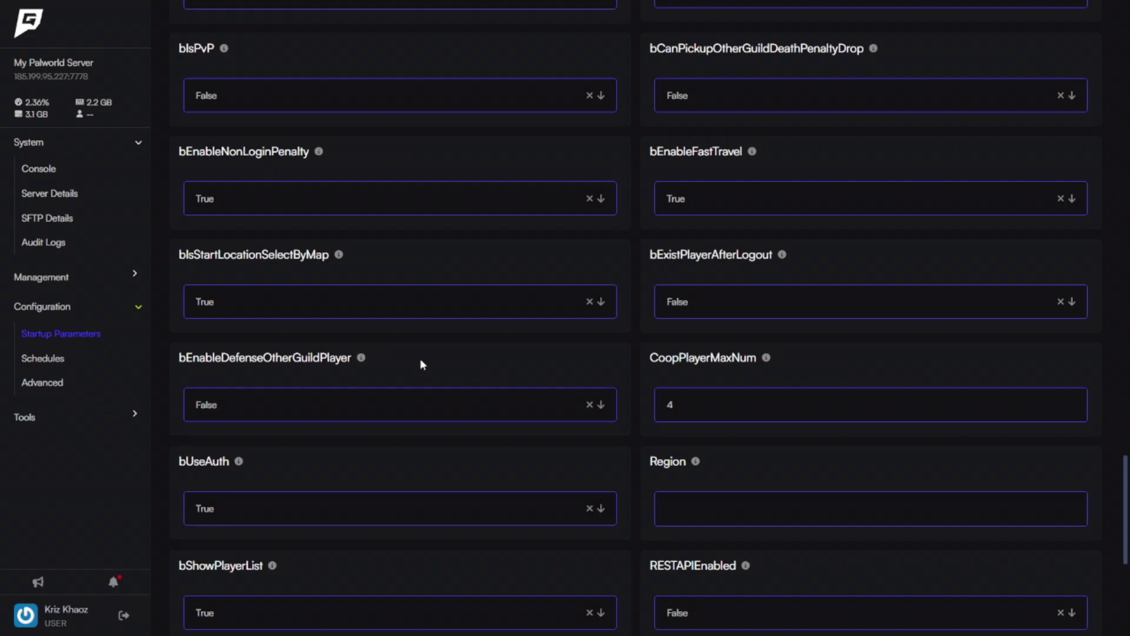
{"action": "scroll", "coordinate": [441, 305], "scroll_direction": "up", "scroll_amount": 4}
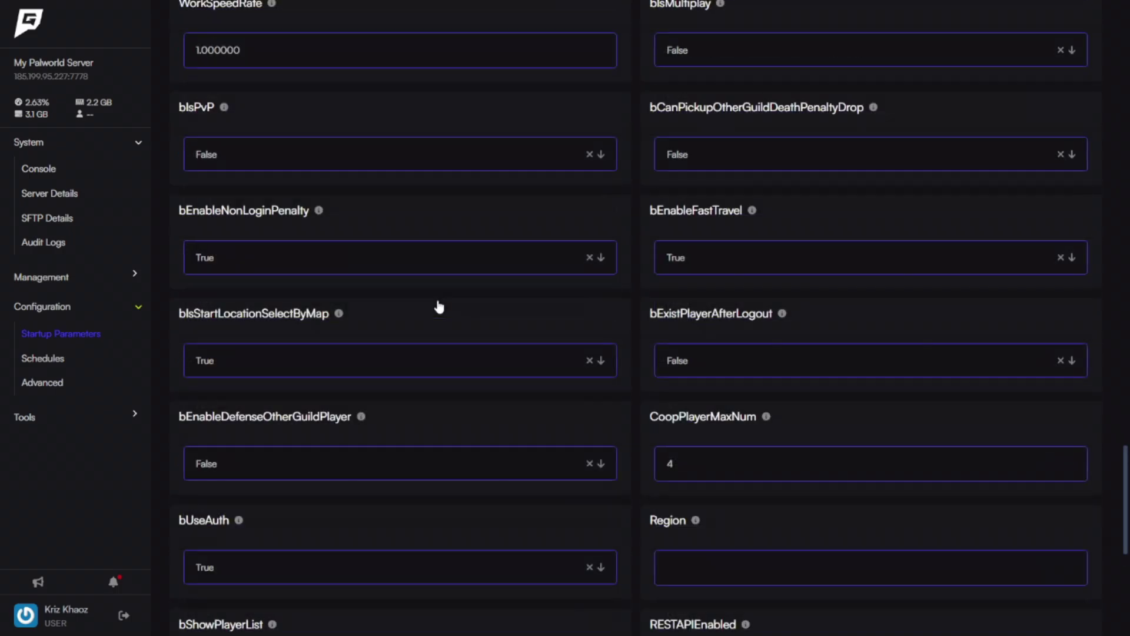
{"action": "scroll", "coordinate": [440, 306], "scroll_direction": "up", "scroll_amount": 9}
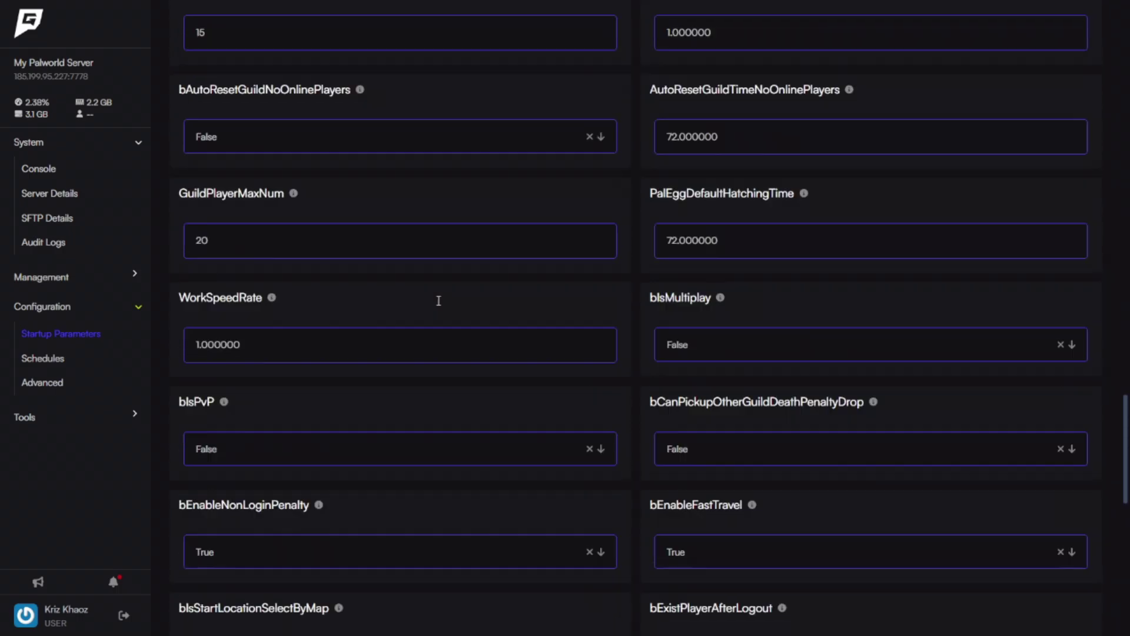
{"action": "scroll", "coordinate": [437, 304], "scroll_direction": "up", "scroll_amount": 20}
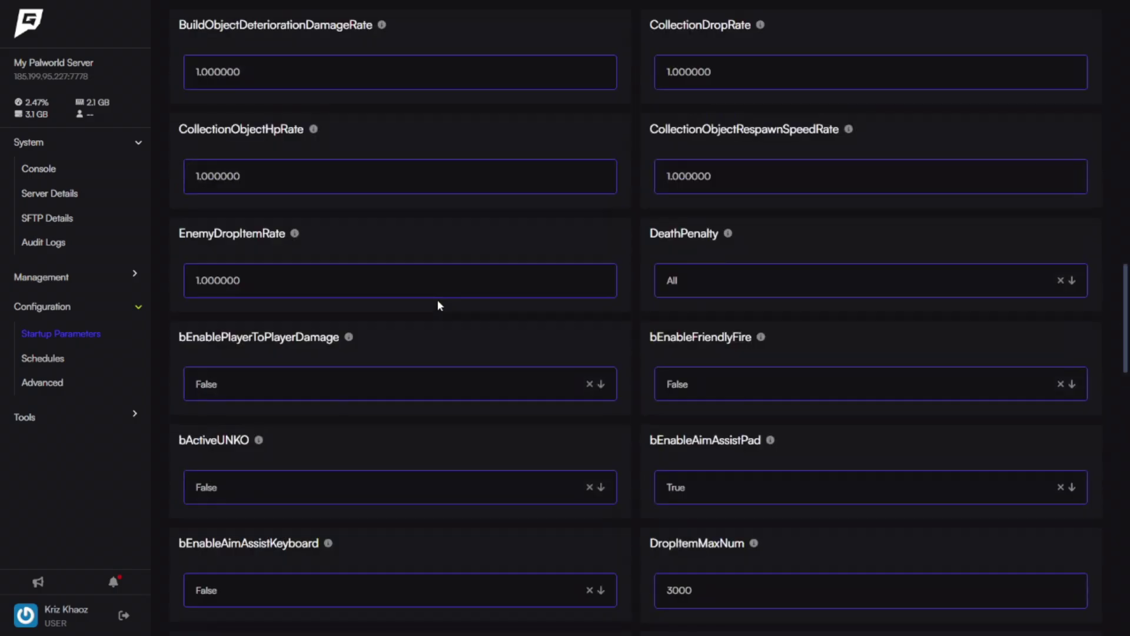
{"action": "scroll", "coordinate": [433, 306], "scroll_direction": "up", "scroll_amount": 7}
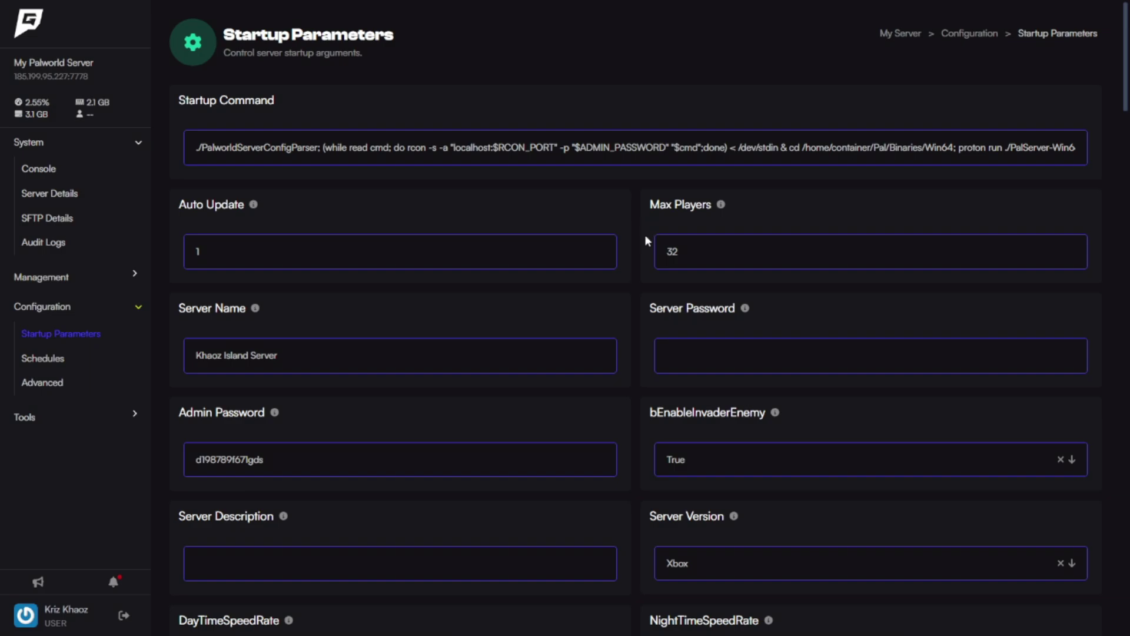
{"action": "left_click", "coordinate": [101, 418]}
Open the Mod Manager, then switch to the other open window with the Palguard page.
{"action": "left_click", "coordinate": [76, 468]}
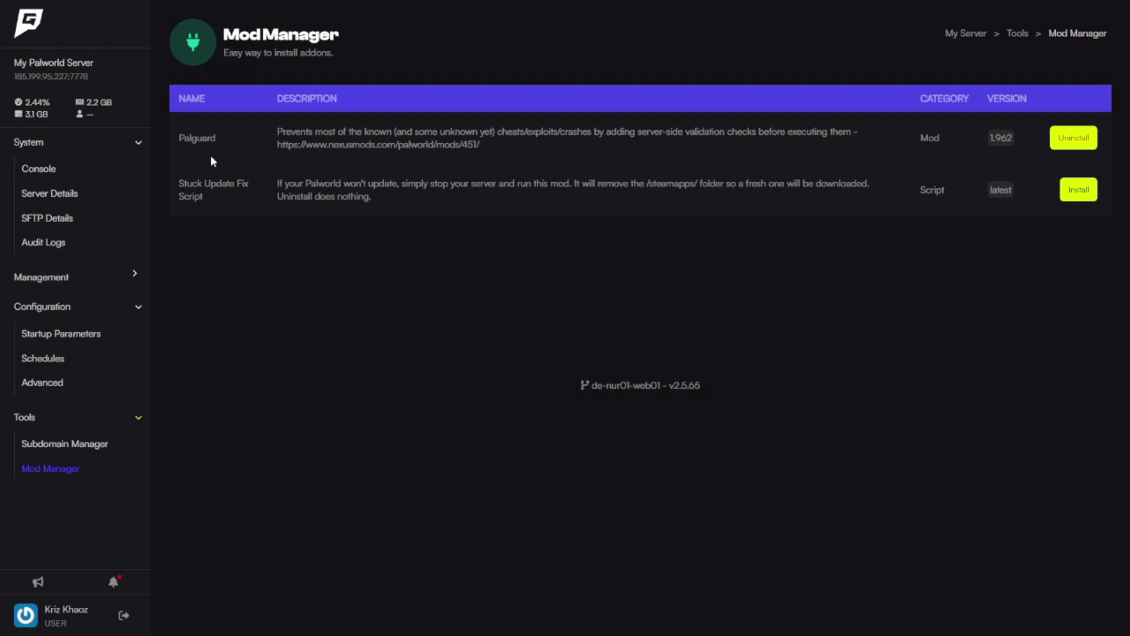
{"action": "key", "text": "alt+Tab"}
Read through the PalGuard Nexus Mods page's features, install steps and admin commands.
{"action": "left_click", "coordinate": [627, 272]}
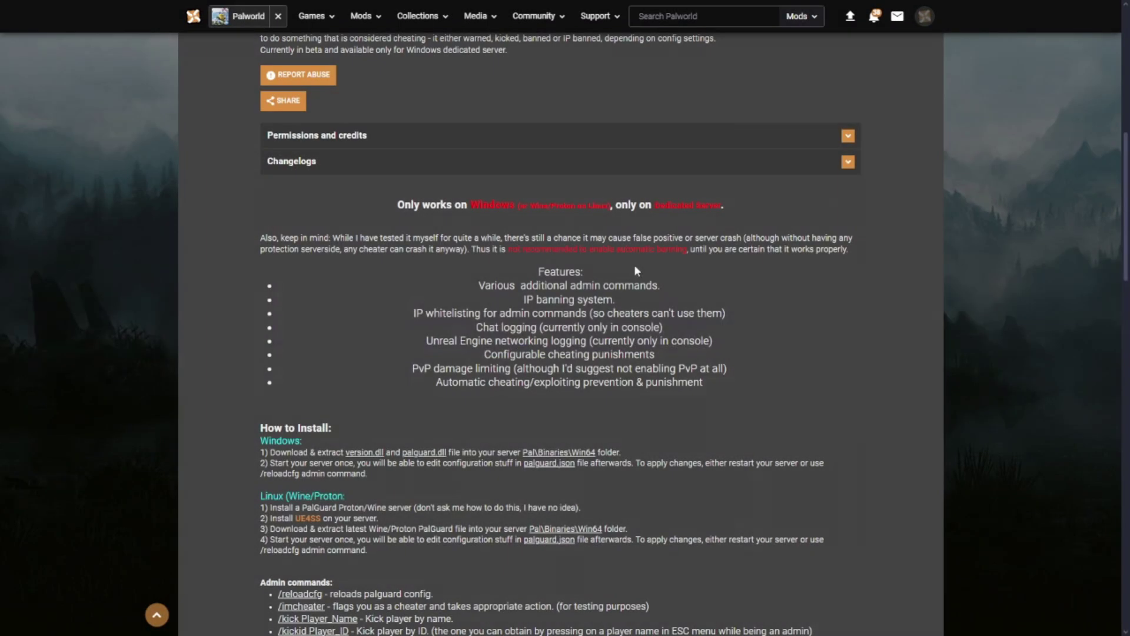
{"action": "scroll", "coordinate": [634, 271], "scroll_direction": "up", "scroll_amount": 8}
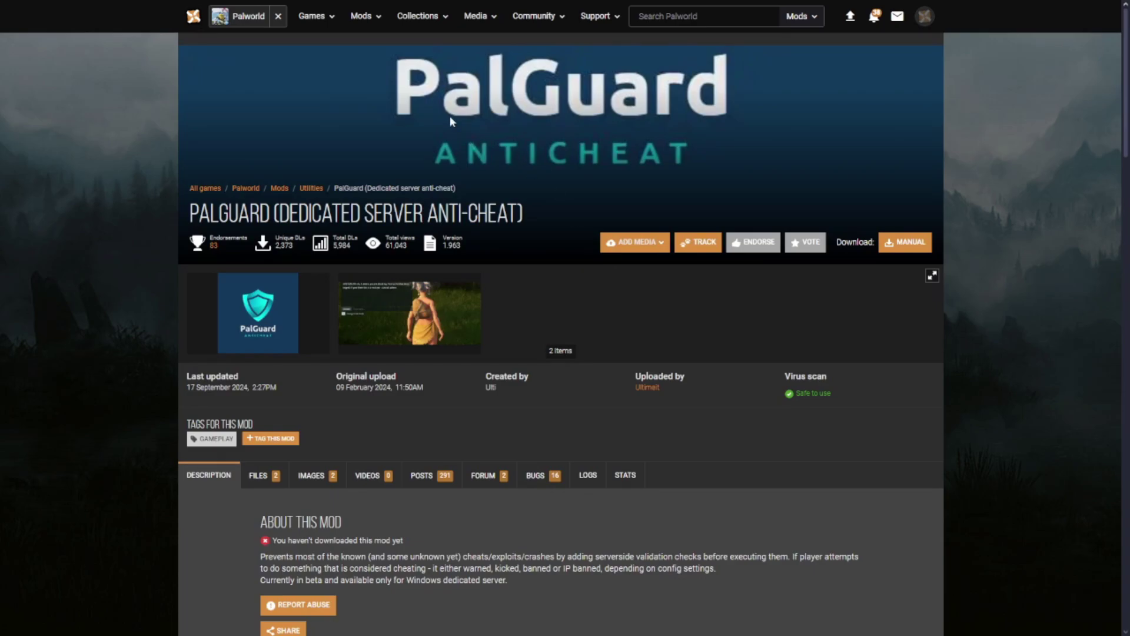
{"action": "scroll", "coordinate": [471, 245], "scroll_direction": "down", "scroll_amount": 4}
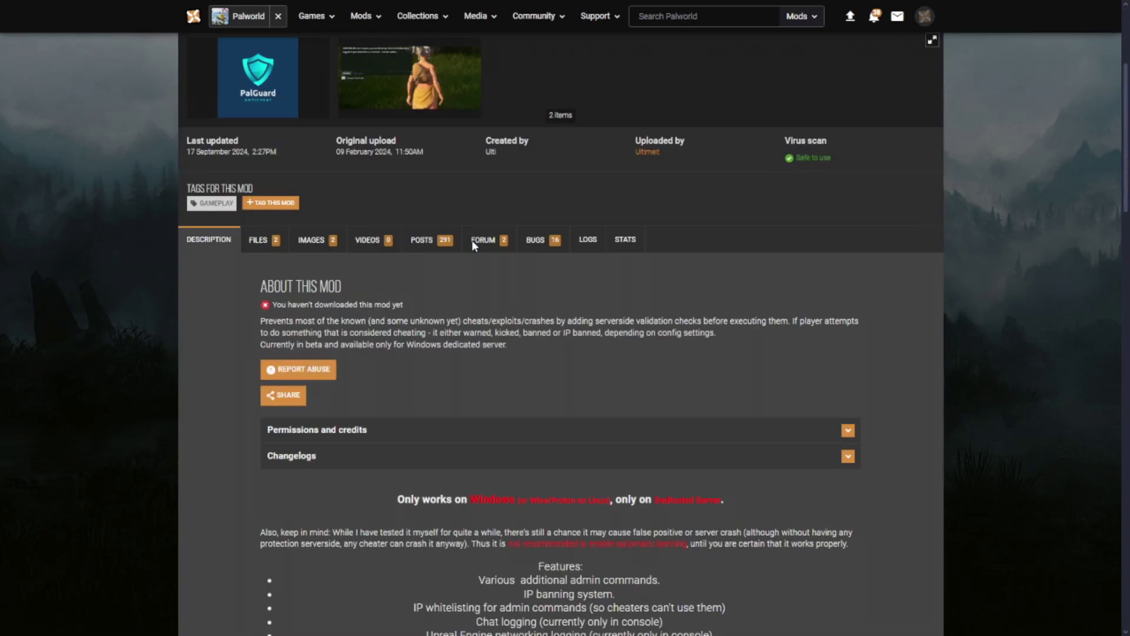
{"action": "scroll", "coordinate": [472, 239], "scroll_direction": "down", "scroll_amount": 4}
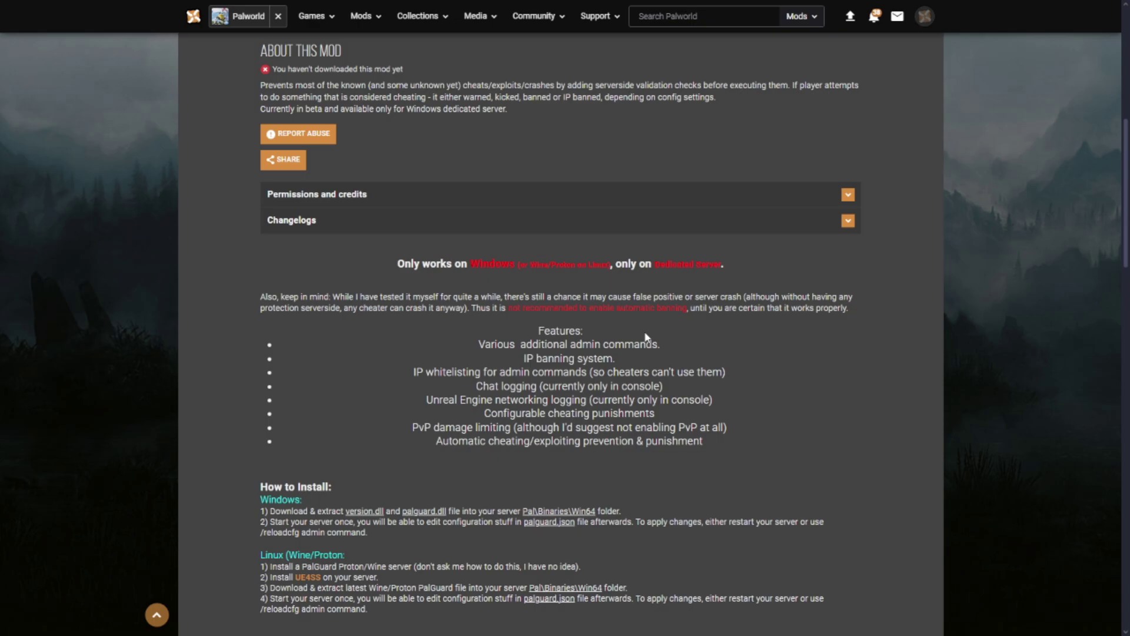
{"action": "scroll", "coordinate": [646, 337], "scroll_direction": "down", "scroll_amount": 4}
{"action": "scroll", "coordinate": [646, 336], "scroll_direction": "up", "scroll_amount": 4}
{"action": "scroll", "coordinate": [646, 337], "scroll_direction": "down", "scroll_amount": 7}
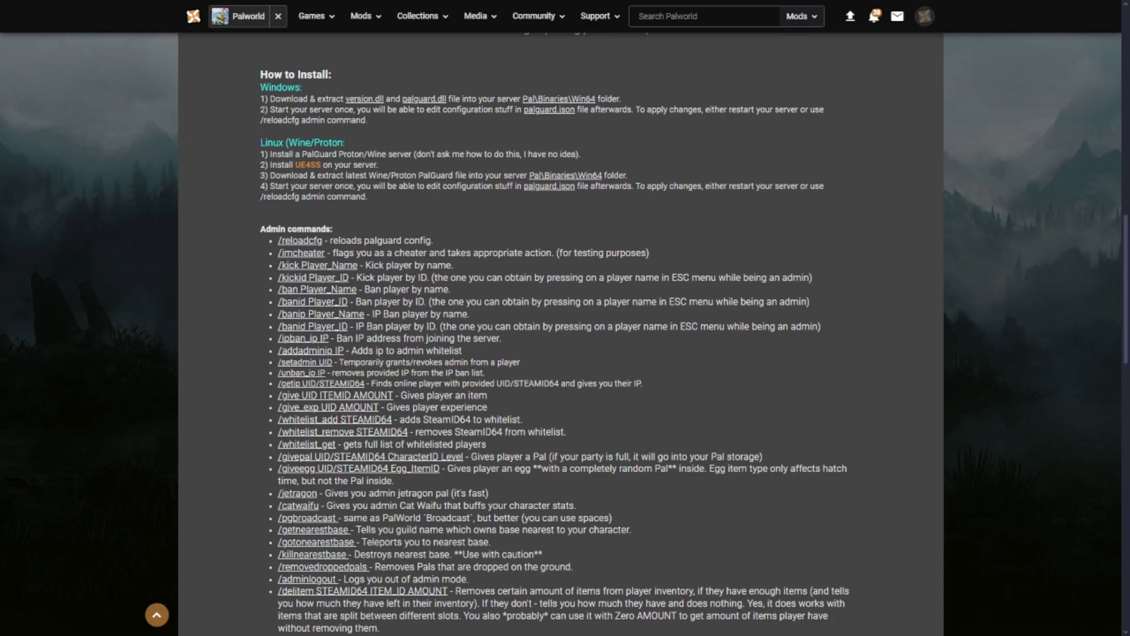
{"action": "scroll", "coordinate": [331, 366], "scroll_direction": "down", "scroll_amount": 4}
{"action": "scroll", "coordinate": [332, 366], "scroll_direction": "up", "scroll_amount": 1}
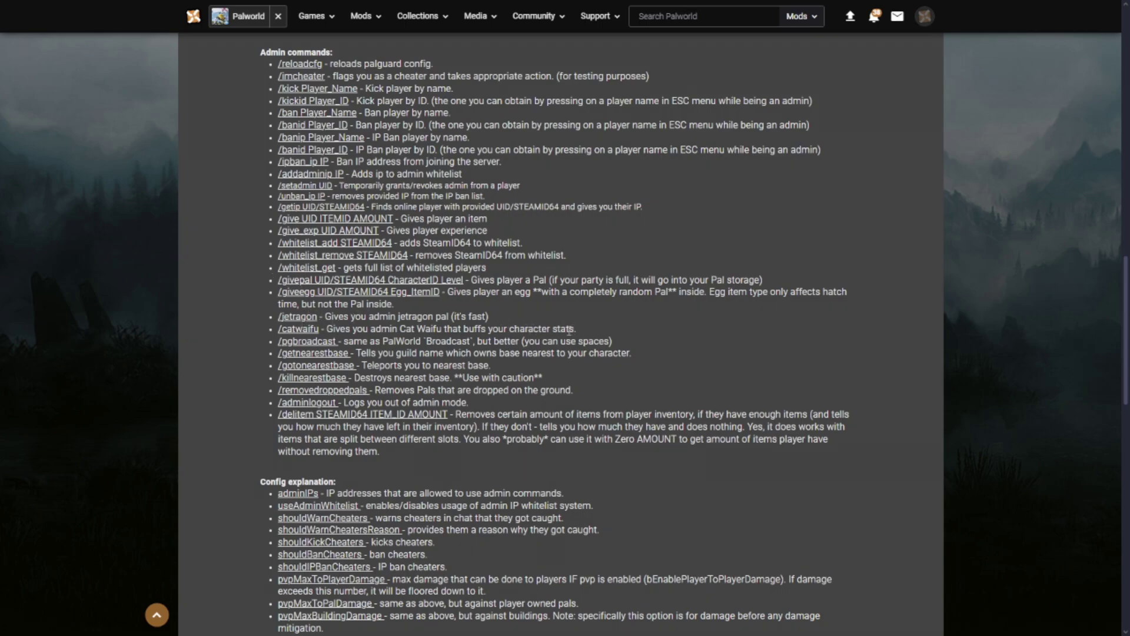
{"action": "scroll", "coordinate": [497, 339], "scroll_direction": "up", "scroll_amount": 2}
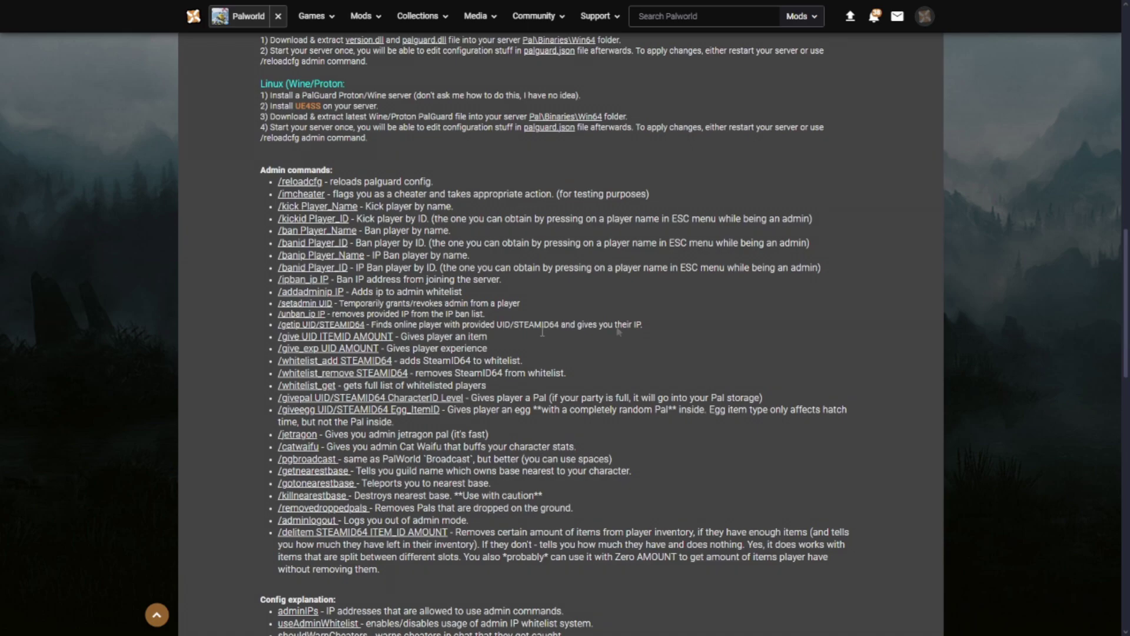
{"action": "scroll", "coordinate": [486, 365], "scroll_direction": "up", "scroll_amount": 5}
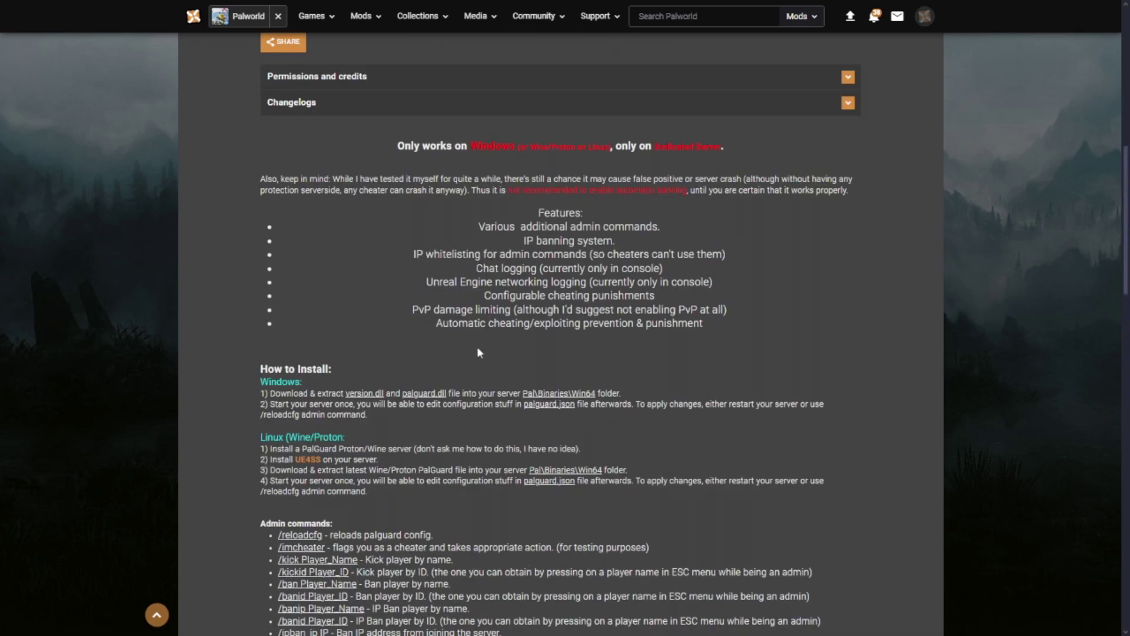
{"action": "scroll", "coordinate": [478, 347], "scroll_direction": "up", "scroll_amount": 8}
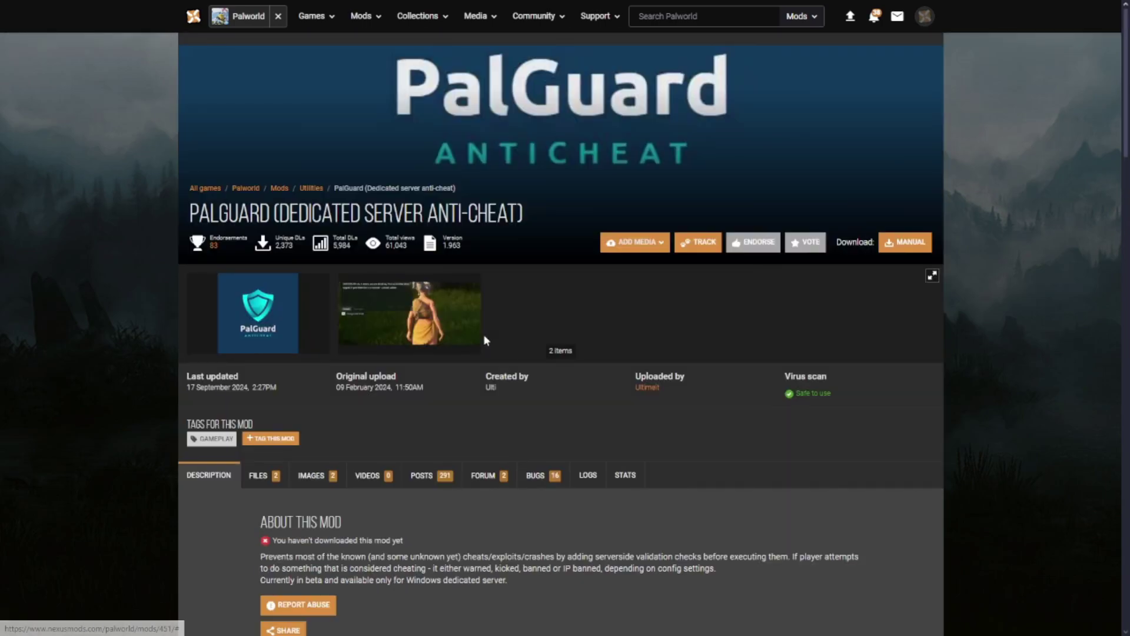
{"action": "scroll", "coordinate": [504, 338], "scroll_direction": "down", "scroll_amount": 8}
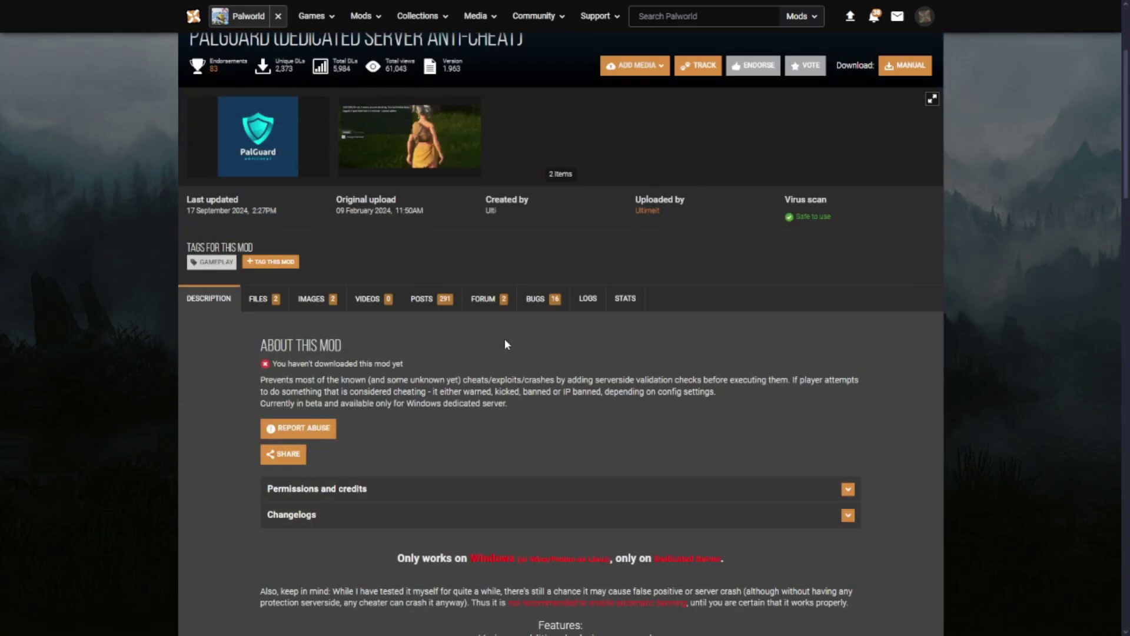
{"action": "scroll", "coordinate": [516, 336], "scroll_direction": "down", "scroll_amount": 6}
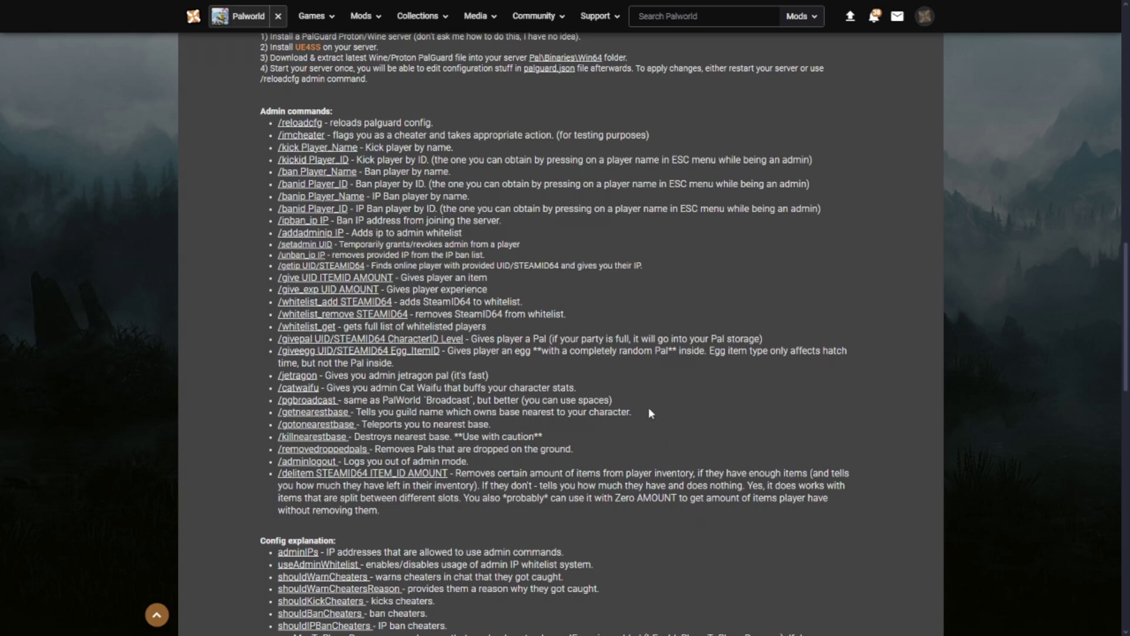
Highlight the /getnearestbase admin command, then return to the panel's Mod Manager.
{"action": "left_click_drag", "start_coordinate": [650, 411], "coordinate": [257, 417]}
{"action": "left_click", "coordinate": [503, 468]}
{"action": "key", "text": "alt+Tab"}
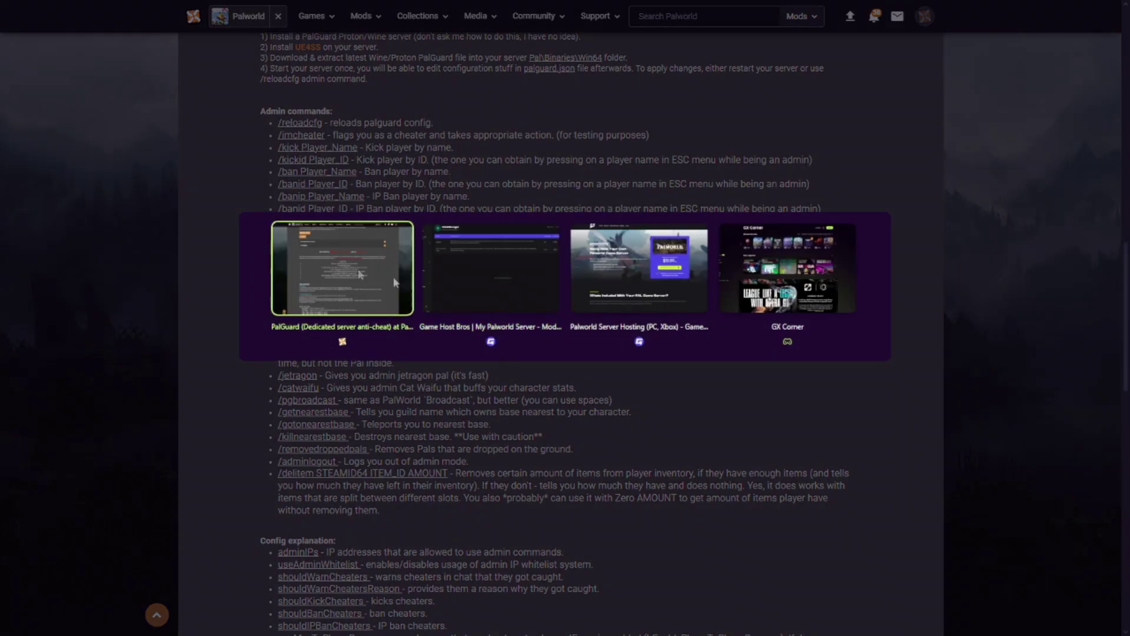
{"action": "left_click", "coordinate": [493, 270]}
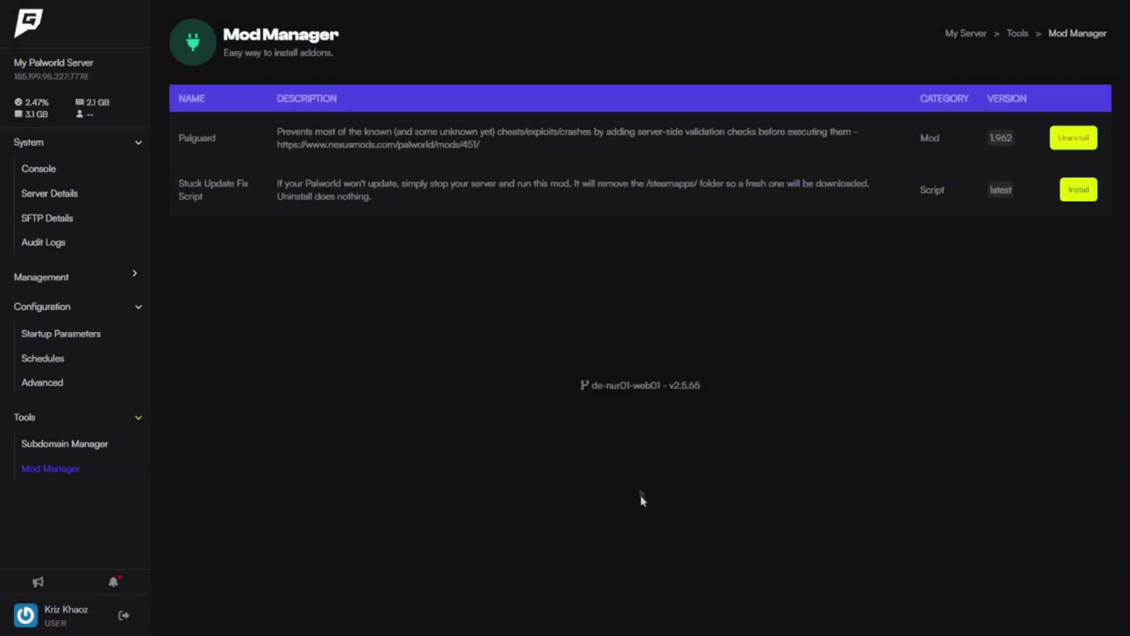
Open Server Details and select the server's IP address and port.
{"action": "left_click", "coordinate": [54, 195]}
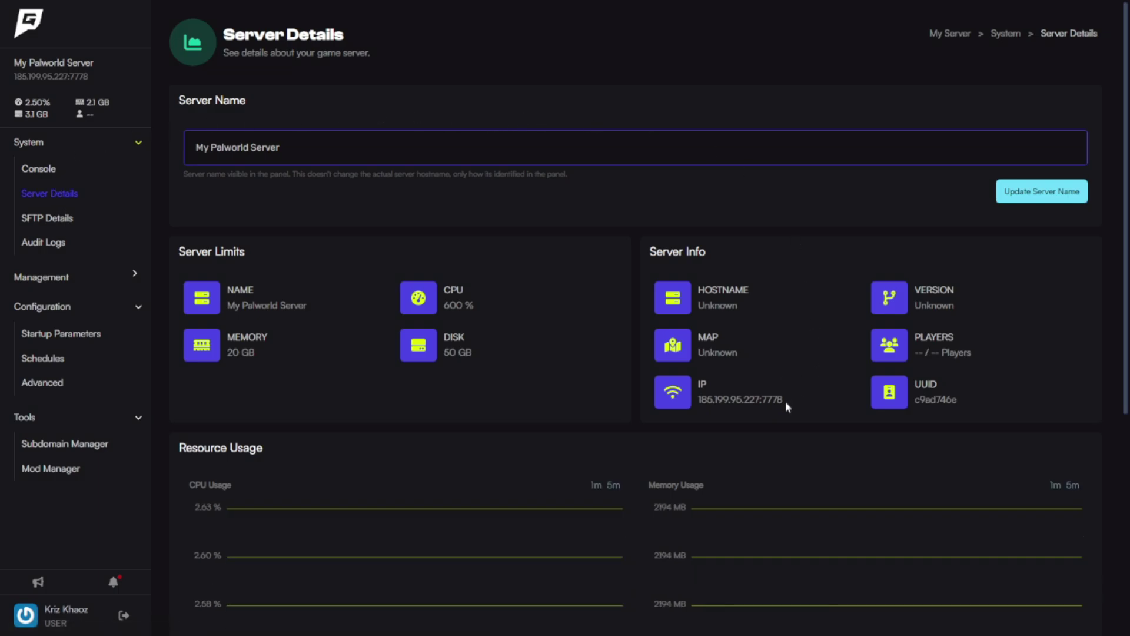
{"action": "left_click_drag", "start_coordinate": [786, 401], "coordinate": [697, 402]}
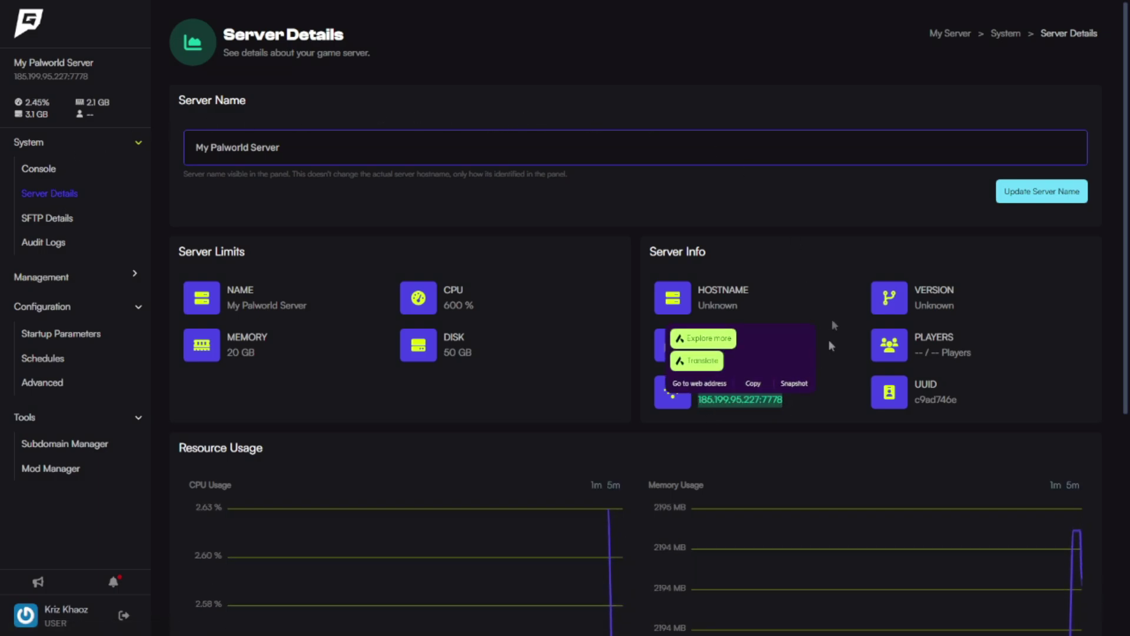
{"action": "left_click", "coordinate": [833, 302]}
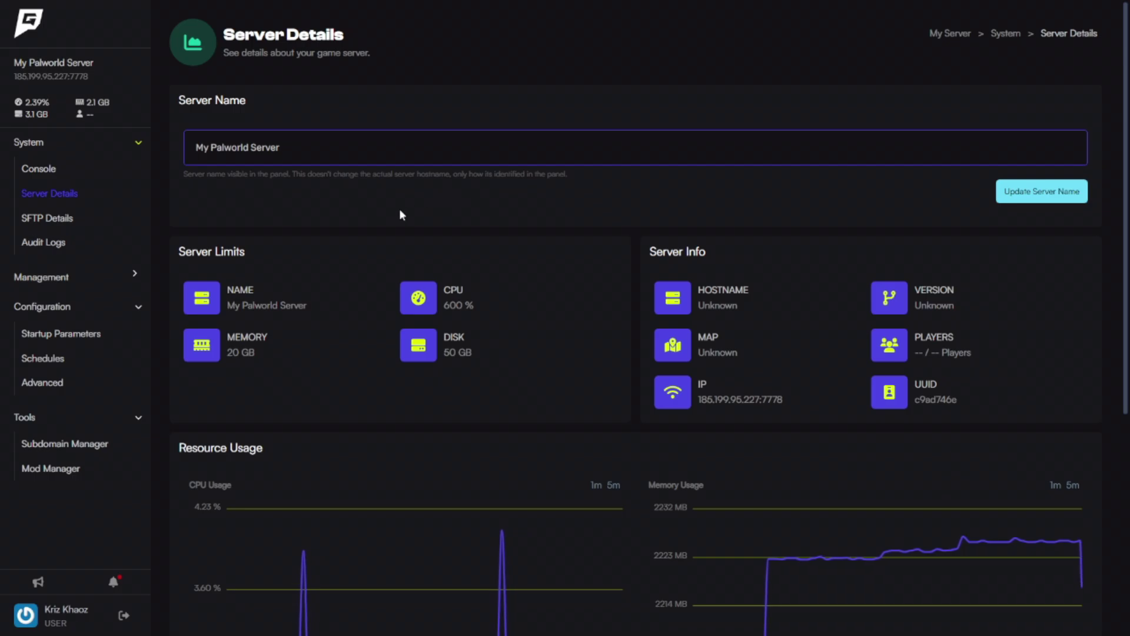
{"action": "left_click", "coordinate": [75, 282]}
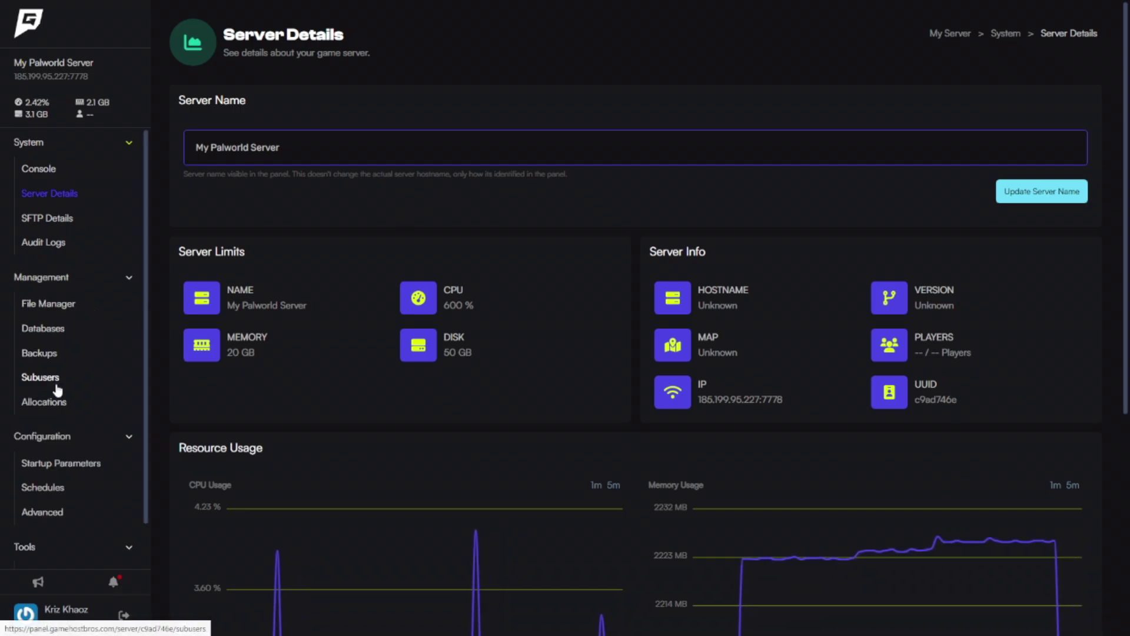
Check Subusers, cancel adding a new subuser, then go back to Startup Parameters.
{"action": "left_click", "coordinate": [57, 381]}
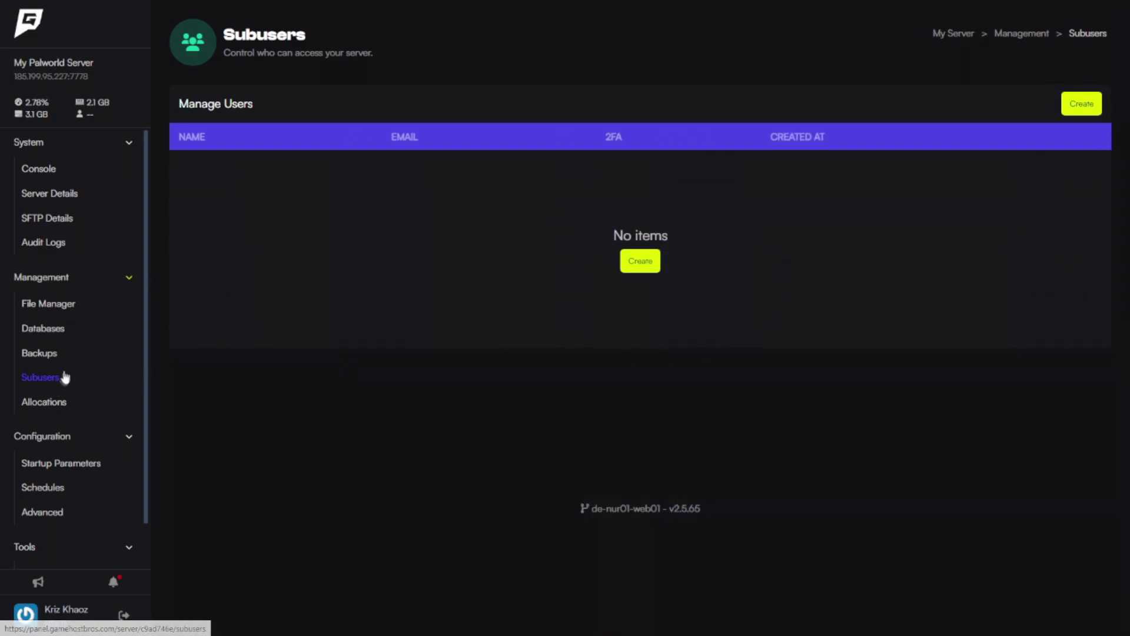
{"action": "left_click", "coordinate": [641, 263]}
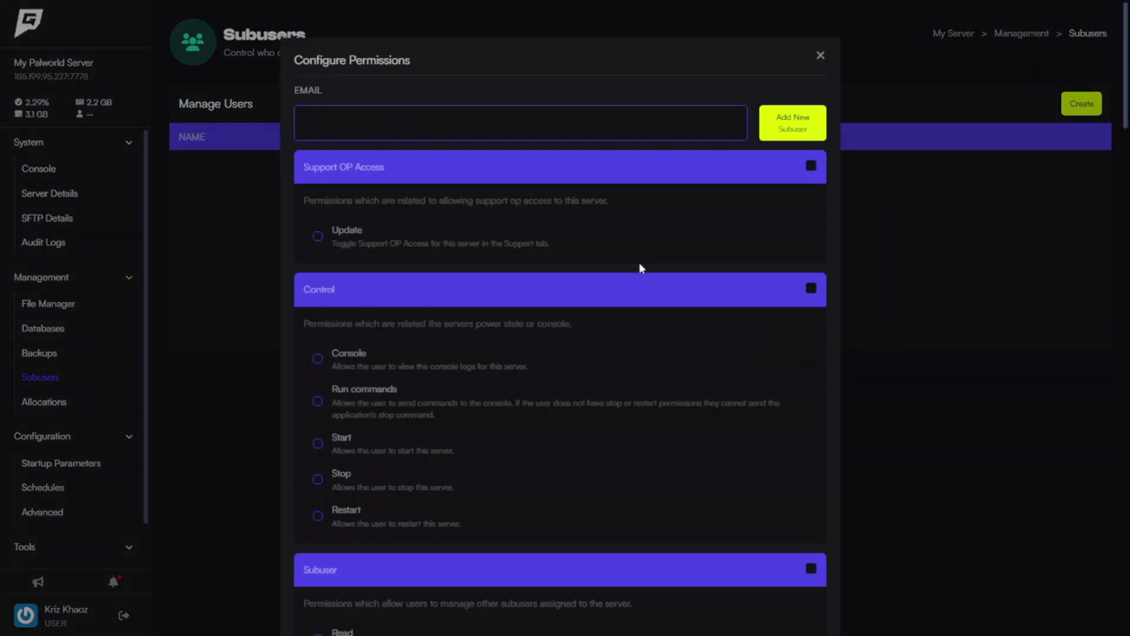
{"action": "left_click", "coordinate": [392, 112]}
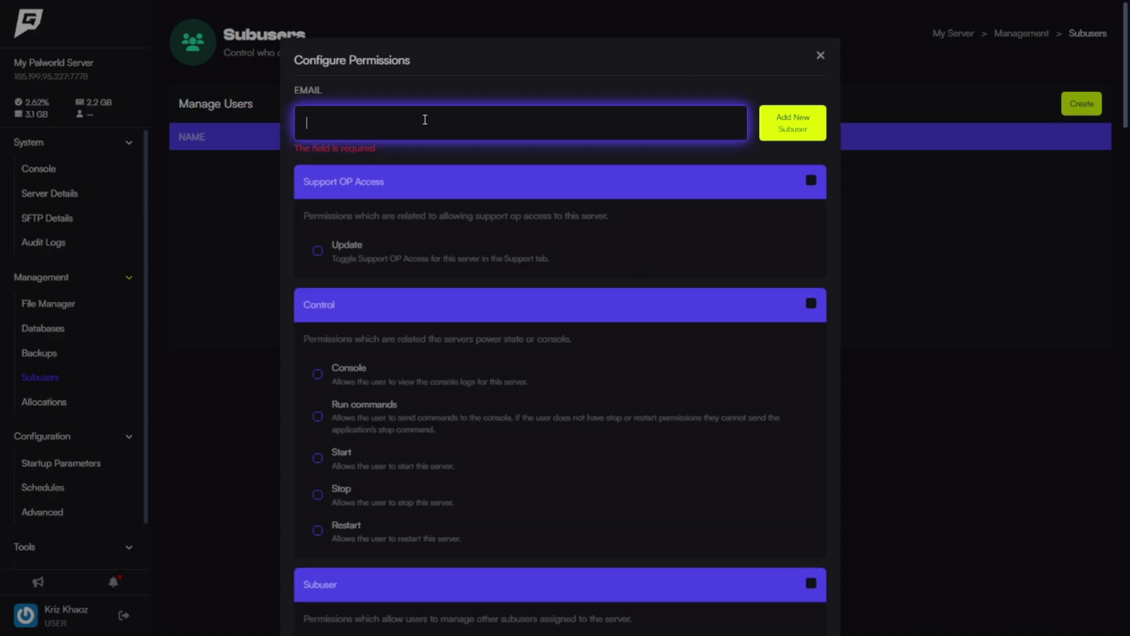
{"action": "scroll", "coordinate": [656, 336], "scroll_direction": "down", "scroll_amount": 9}
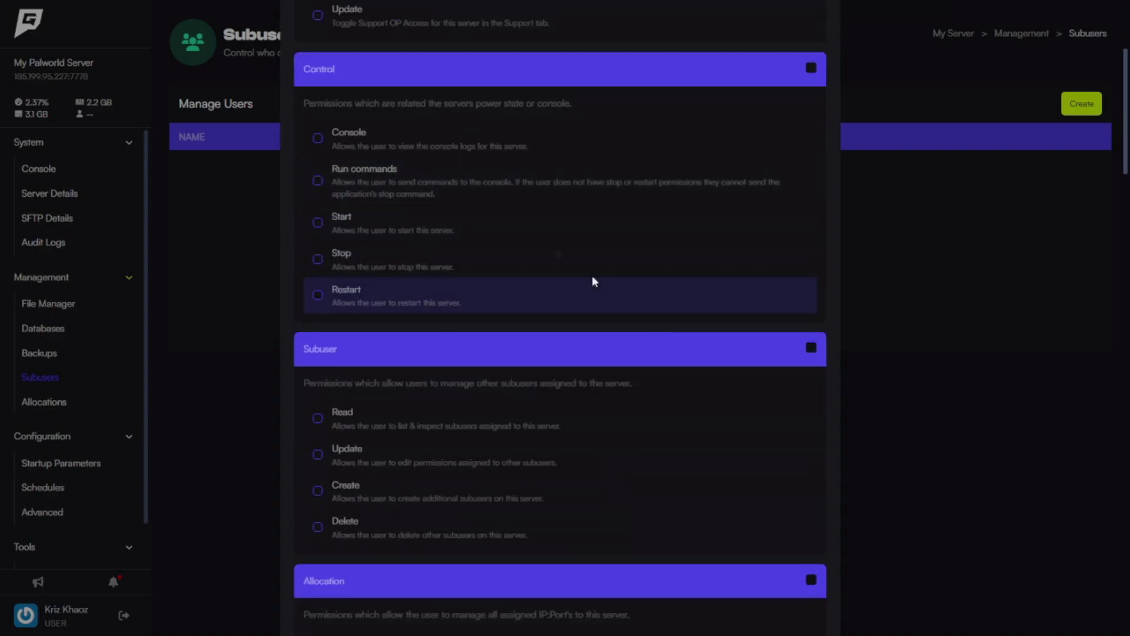
{"action": "scroll", "coordinate": [533, 265], "scroll_direction": "down", "scroll_amount": 20}
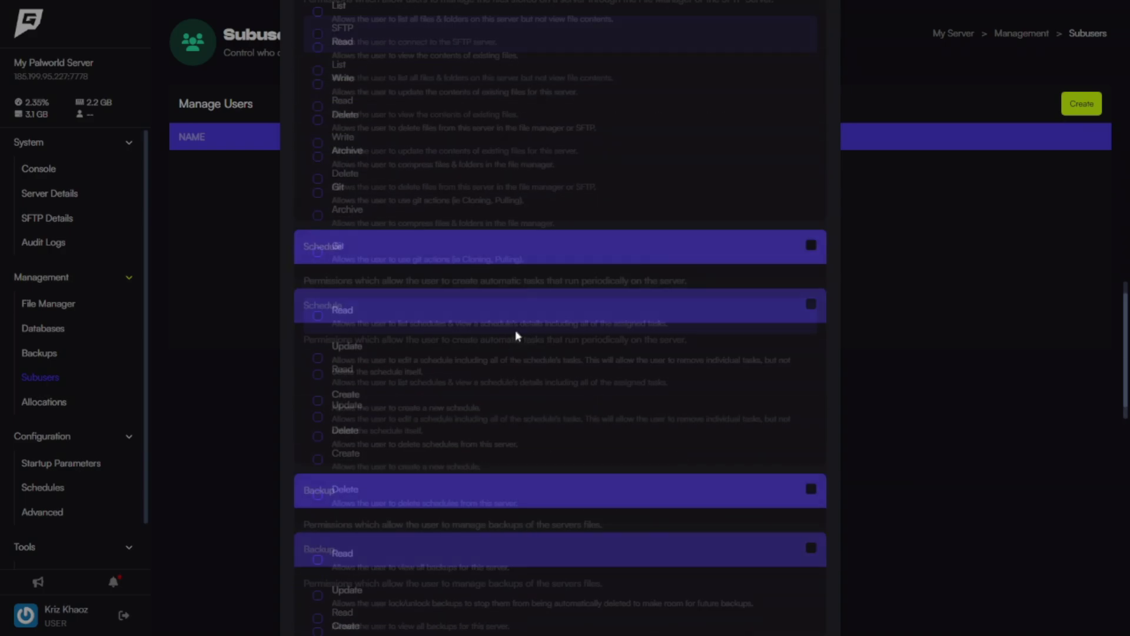
{"action": "scroll", "coordinate": [515, 333], "scroll_direction": "up", "scroll_amount": 20}
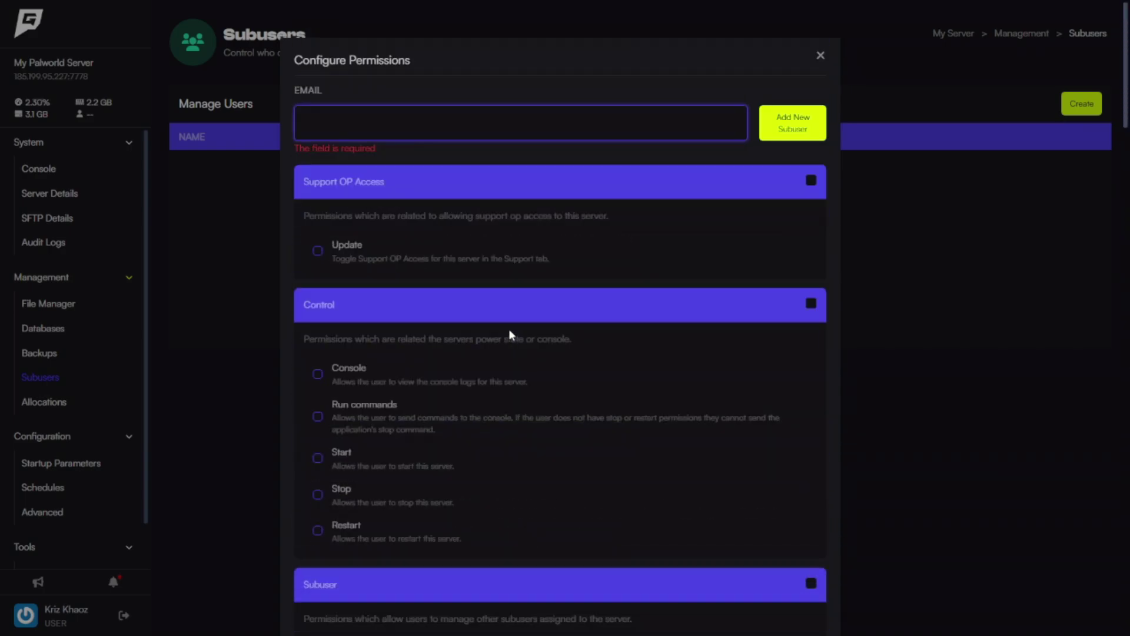
{"action": "left_click", "coordinate": [820, 55]}
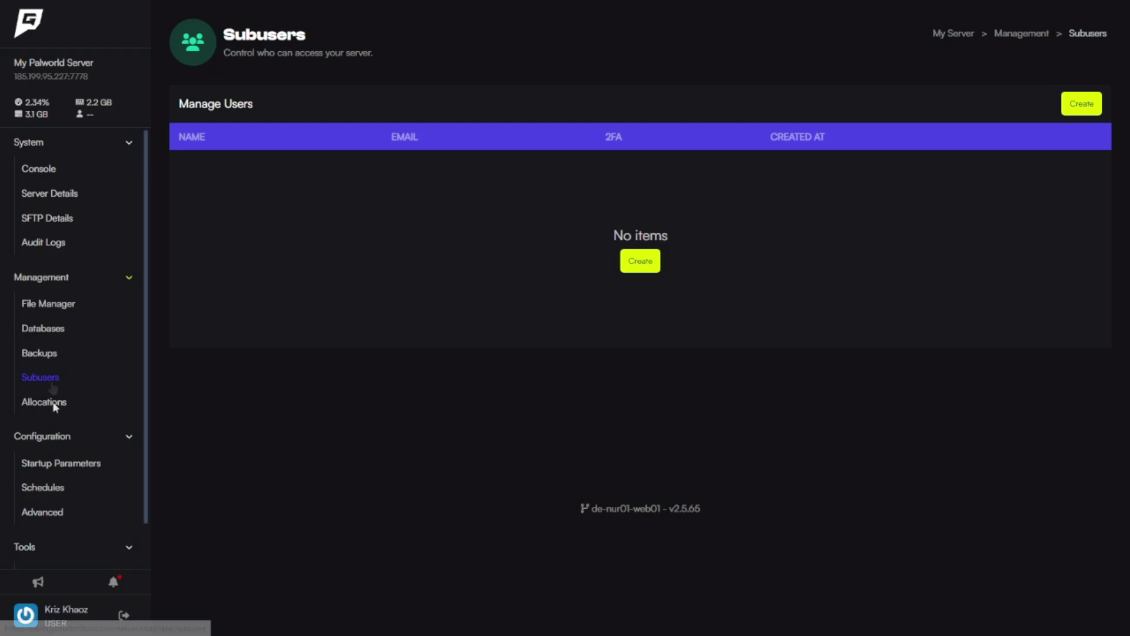
{"action": "scroll", "coordinate": [88, 473], "scroll_direction": "down", "scroll_amount": 1}
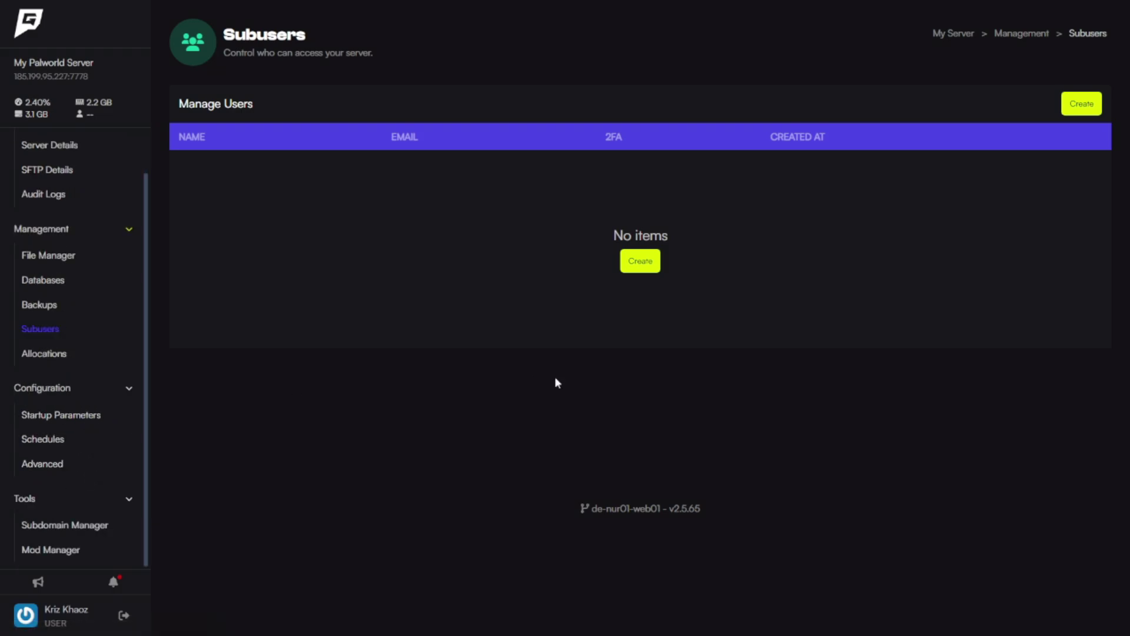
{"action": "left_click", "coordinate": [83, 412]}
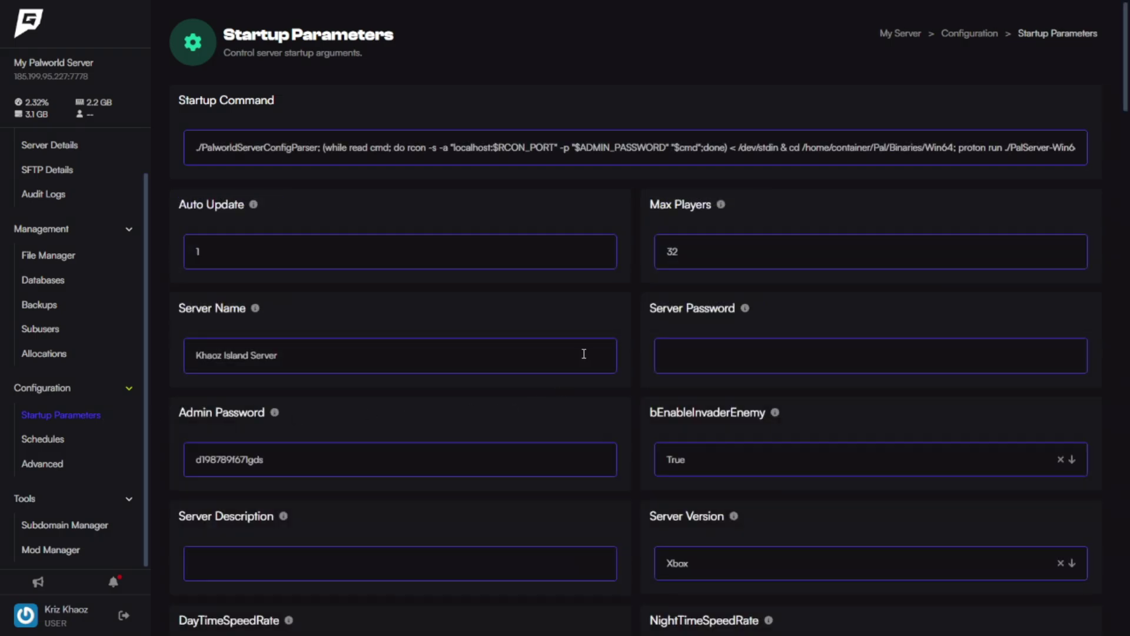
Scroll down Startup Parameters until the PlayerStaminaDecreaseRate field is visible.
{"action": "scroll", "coordinate": [584, 354], "scroll_direction": "down", "scroll_amount": 5}
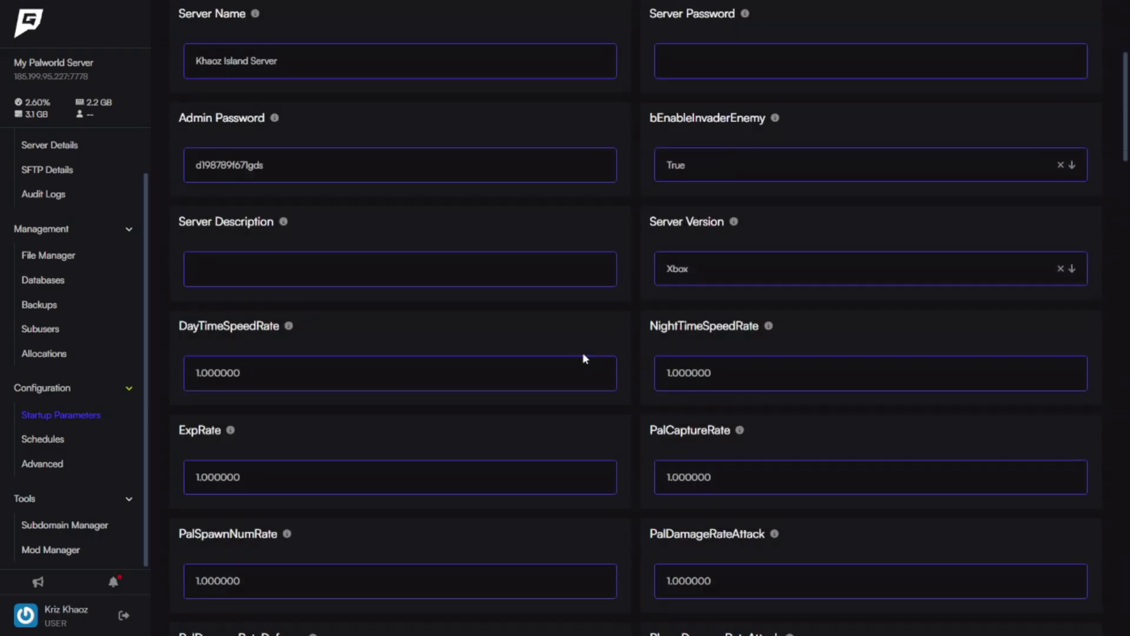
{"action": "scroll", "coordinate": [586, 358], "scroll_direction": "down", "scroll_amount": 2}
{"action": "scroll", "coordinate": [584, 353], "scroll_direction": "down", "scroll_amount": 2}
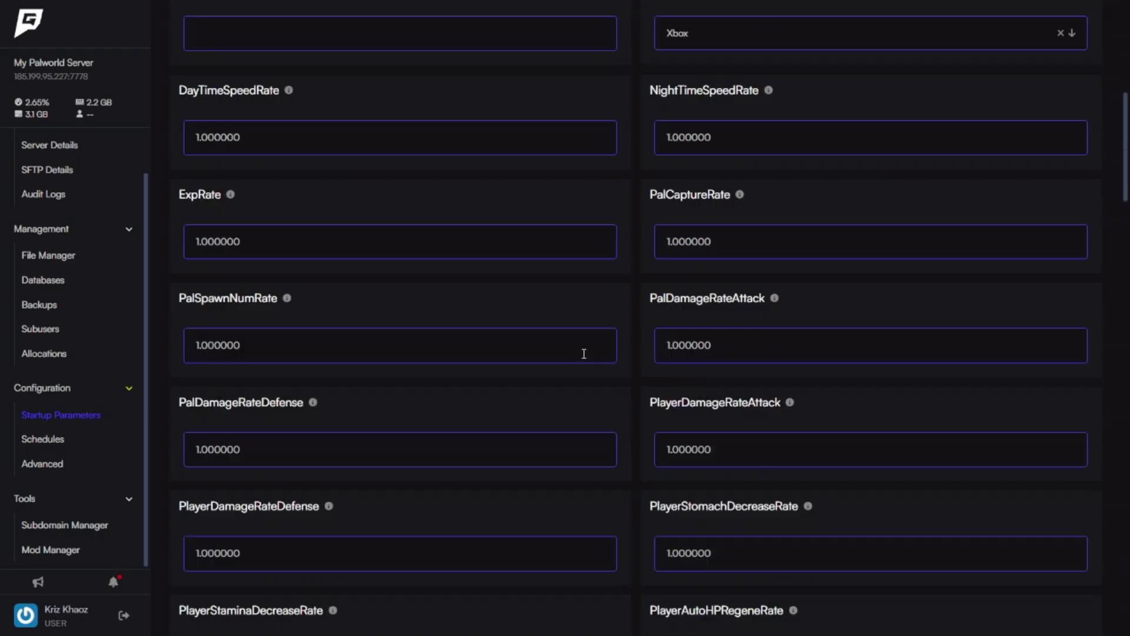
{"action": "scroll", "coordinate": [584, 354], "scroll_direction": "down", "scroll_amount": 4}
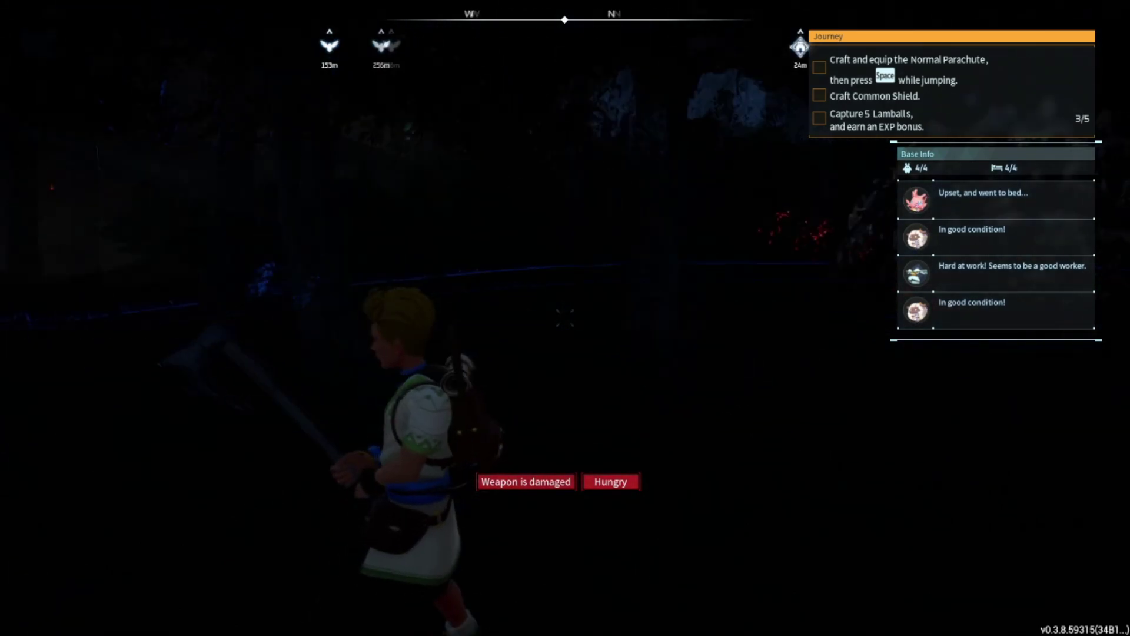
Chop the nearby tree with the stone axe until reaching Wood x5.
{"action": "key", "text": "w"}
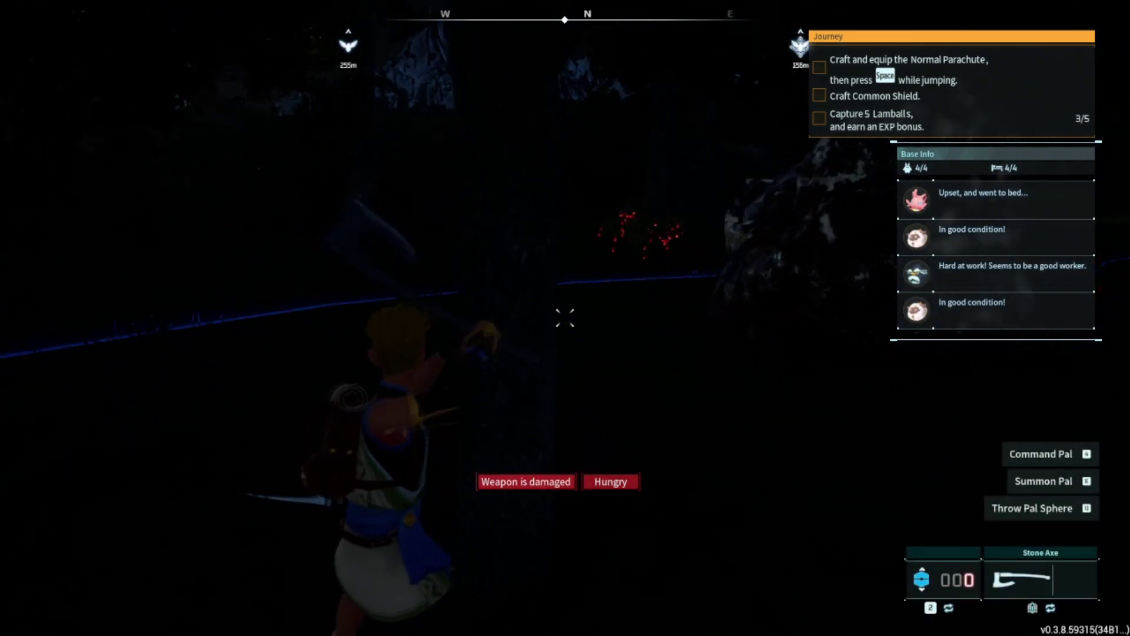
{"action": "left_click", "coordinate": [565, 318]}
{"action": "left_click", "coordinate": [565, 318]}
{"action": "left_click", "coordinate": [565, 318]}
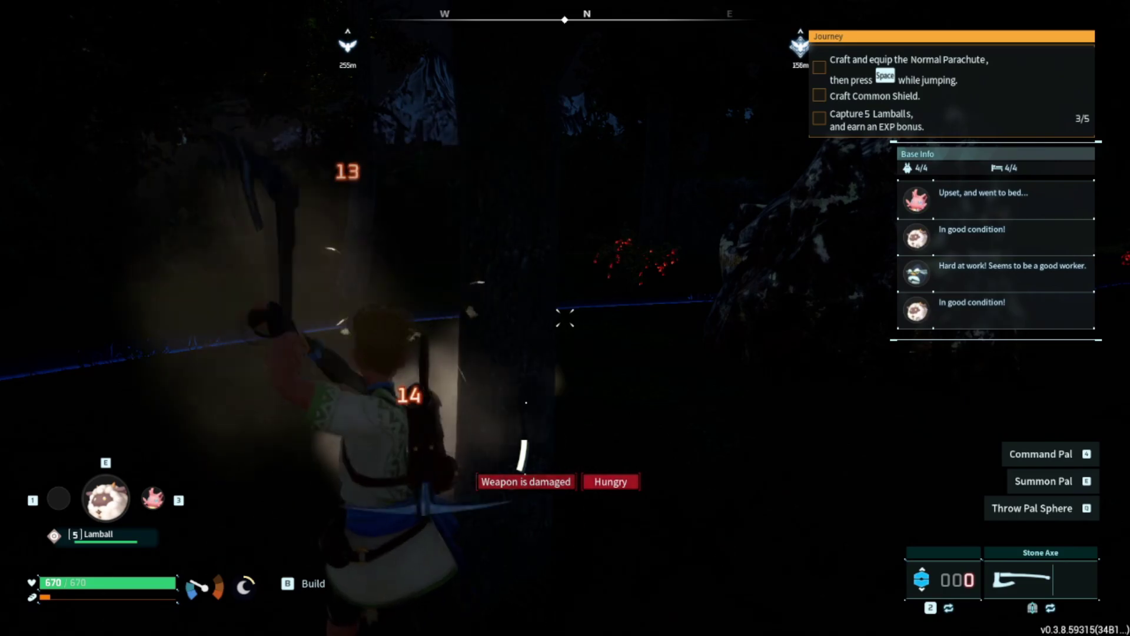
{"action": "left_click", "coordinate": [565, 318]}
{"action": "left_click", "coordinate": [565, 318]}
{"action": "left_click", "coordinate": [565, 318]}
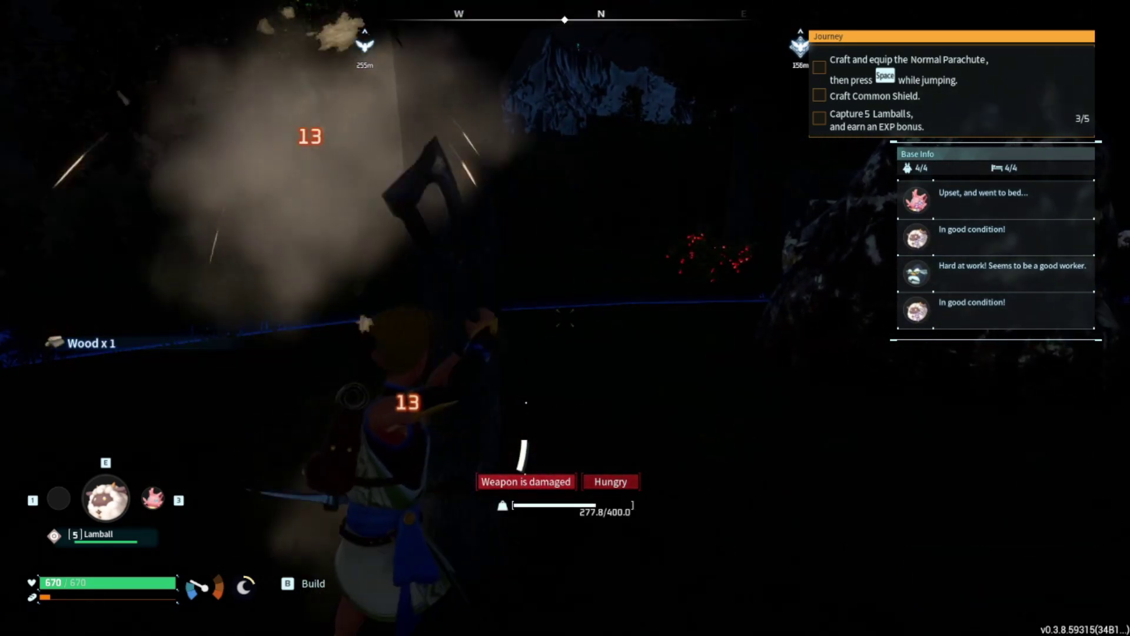
{"action": "left_click", "coordinate": [565, 318]}
{"action": "left_click", "coordinate": [566, 318]}
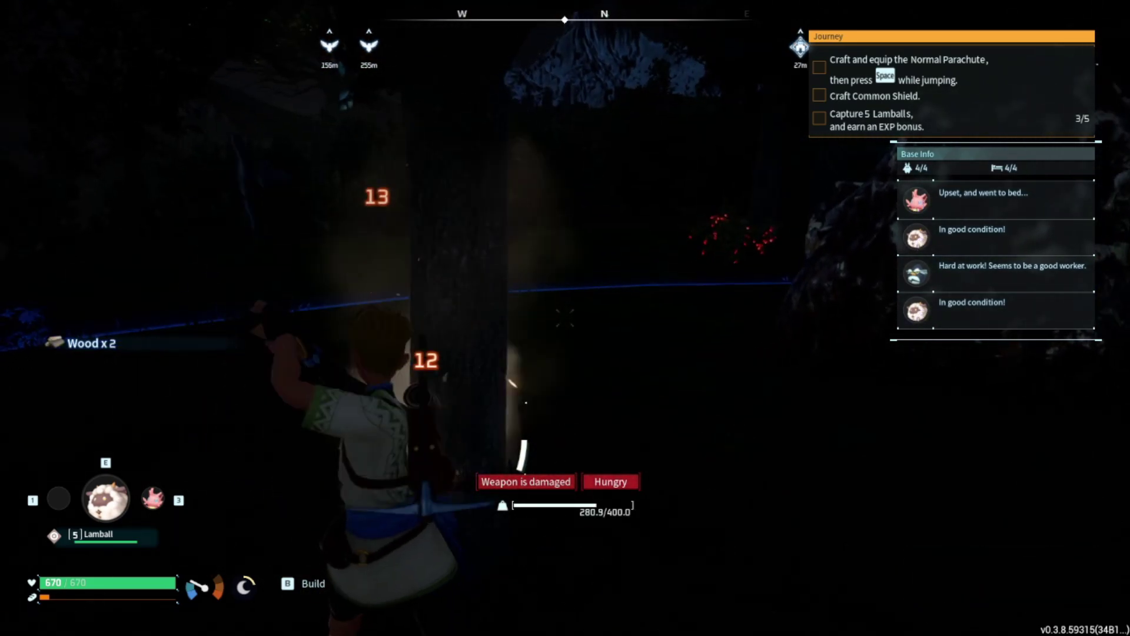
{"action": "left_click", "coordinate": [565, 318]}
{"action": "left_click", "coordinate": [565, 318]}
{"action": "left_click", "coordinate": [565, 318]}
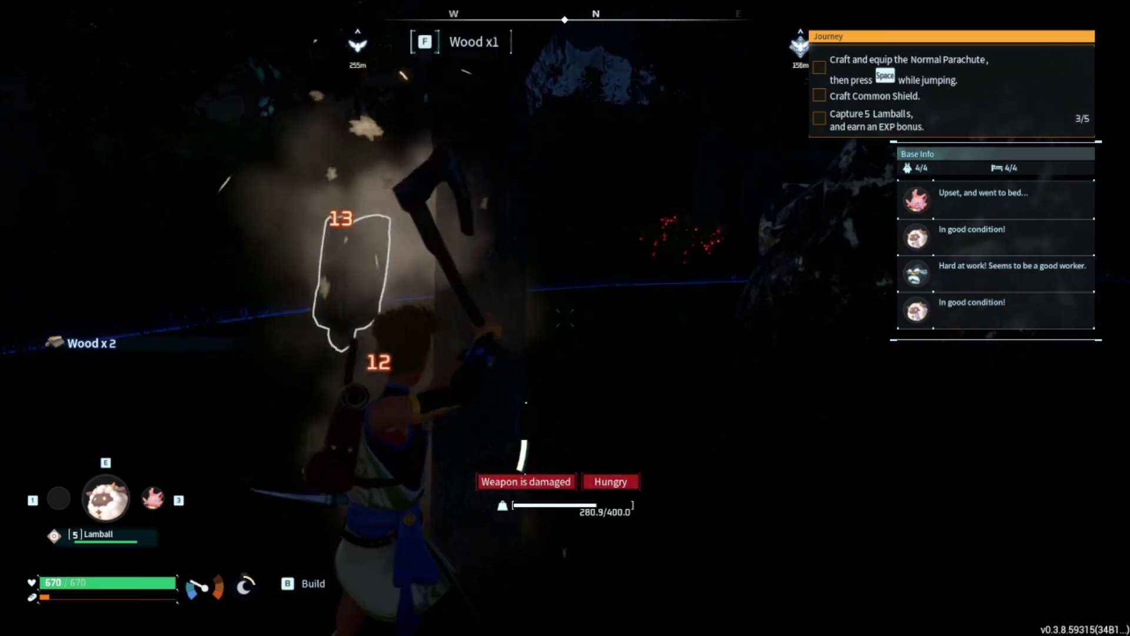
{"action": "left_click", "coordinate": [565, 318]}
{"action": "left_click", "coordinate": [565, 318]}
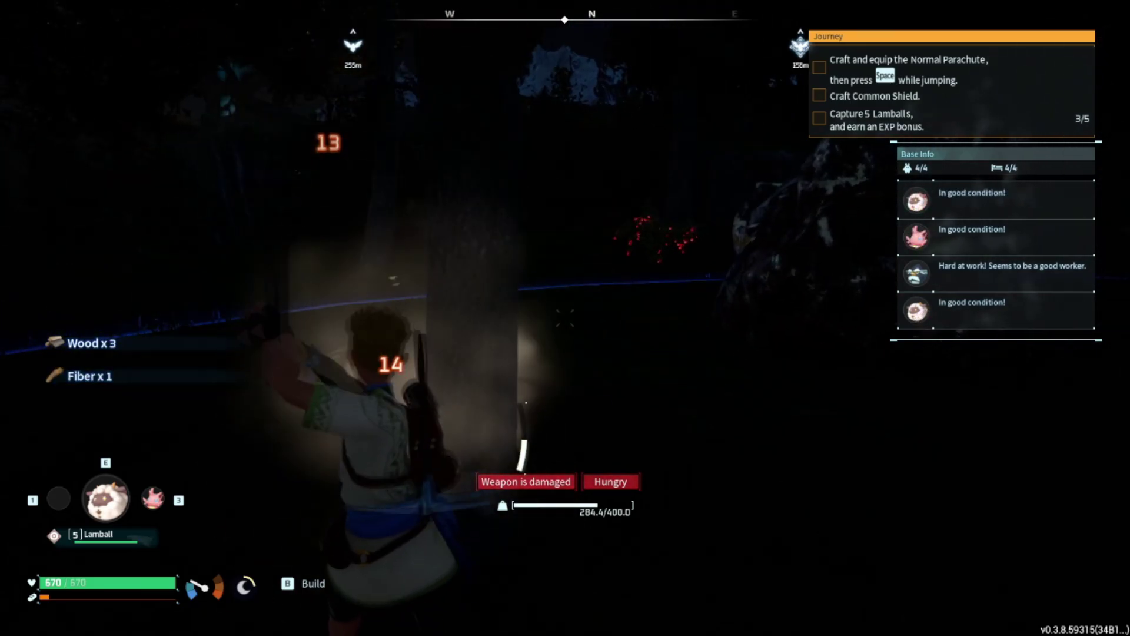
{"action": "left_click", "coordinate": [565, 318]}
{"action": "left_click", "coordinate": [565, 318]}
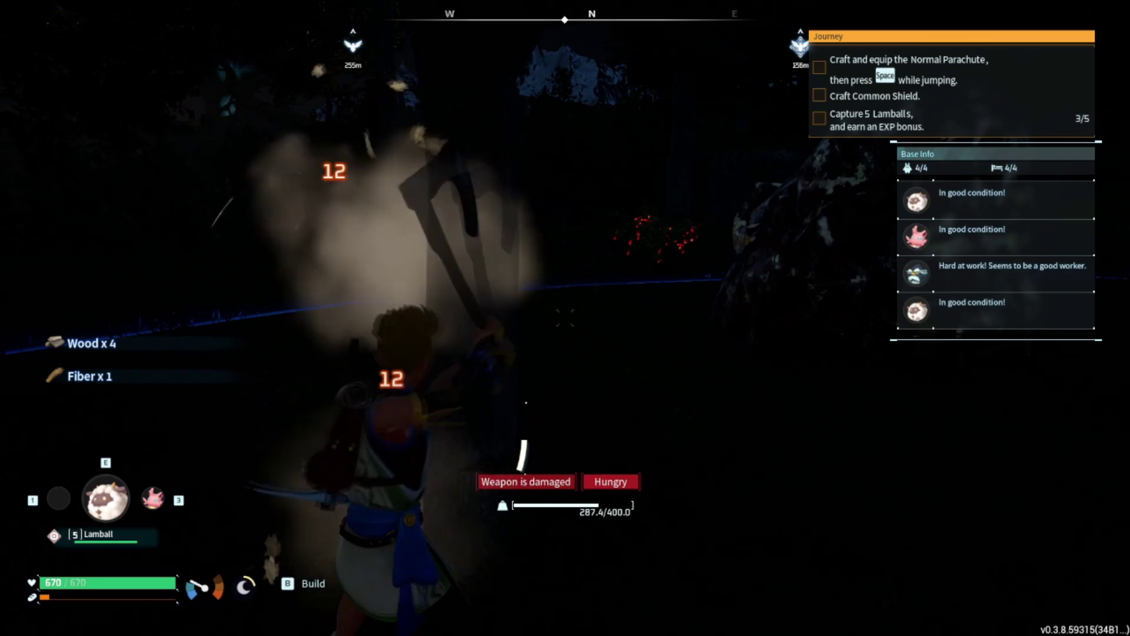
{"action": "left_click", "coordinate": [565, 318]}
{"action": "left_click", "coordinate": [565, 318]}
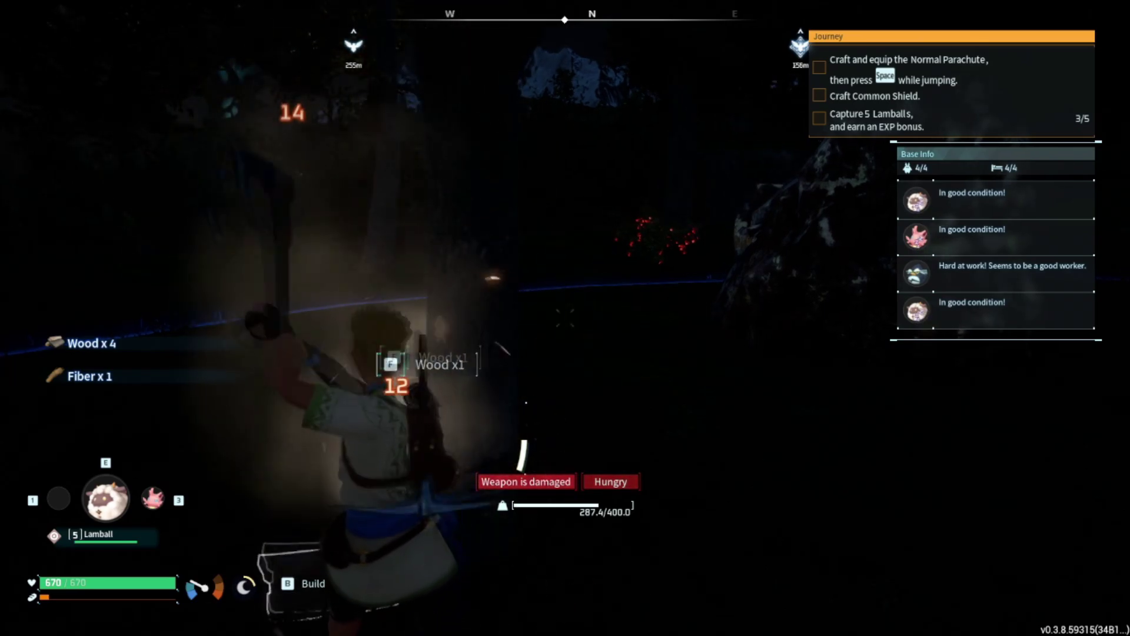
{"action": "left_click", "coordinate": [565, 318]}
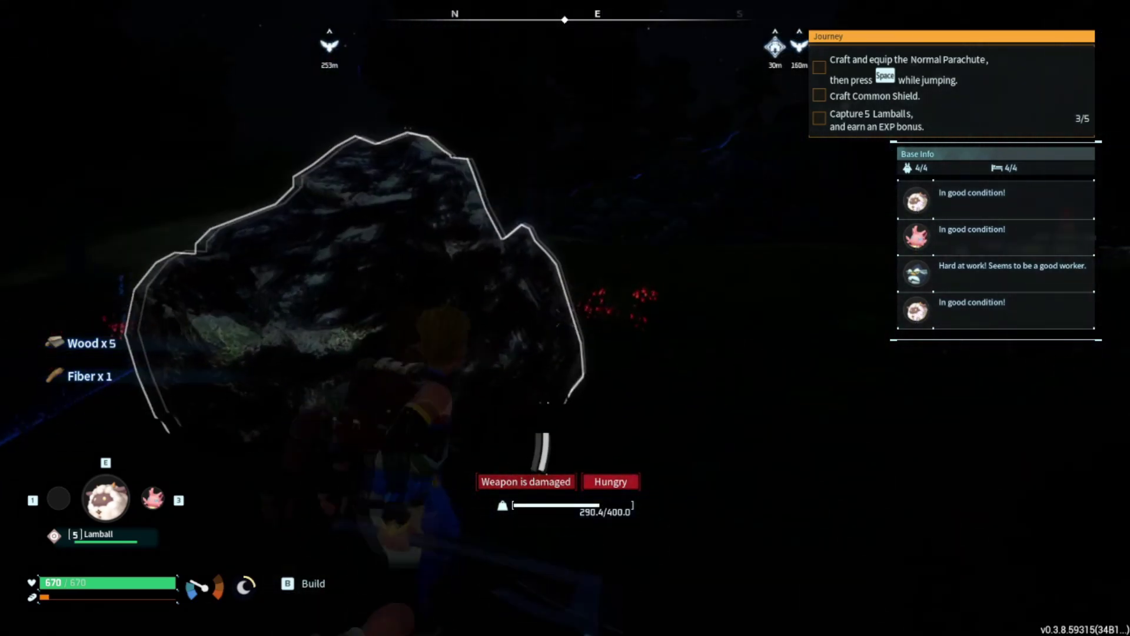
Harvest Red Berries from the bush and break a rock to collect stone.
{"action": "key", "text": "w"}
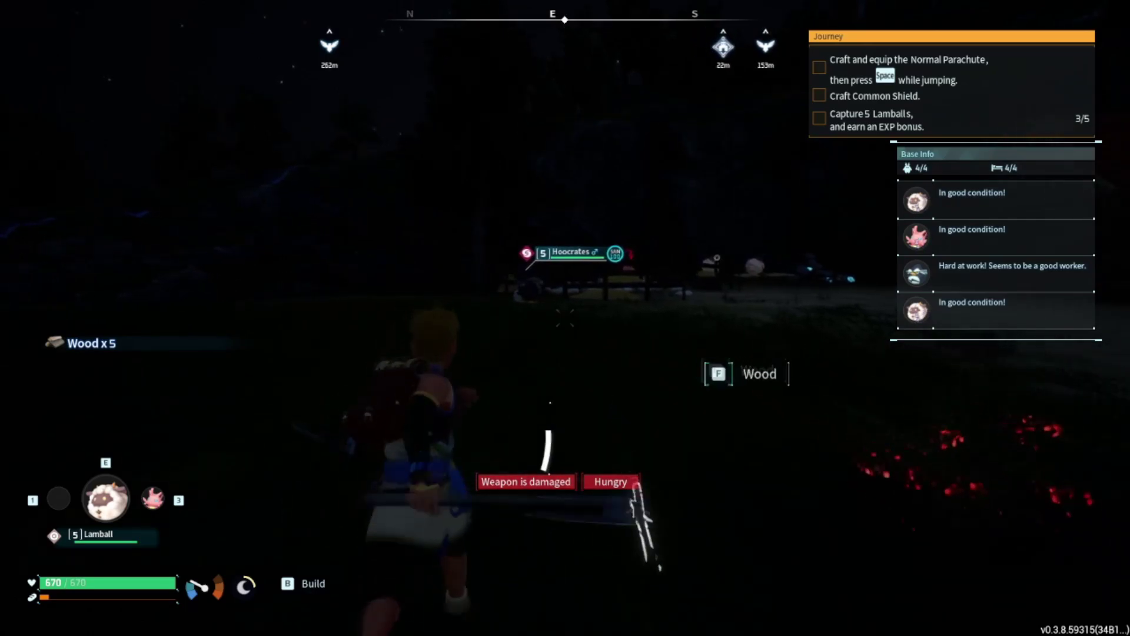
{"action": "key", "text": "f"}
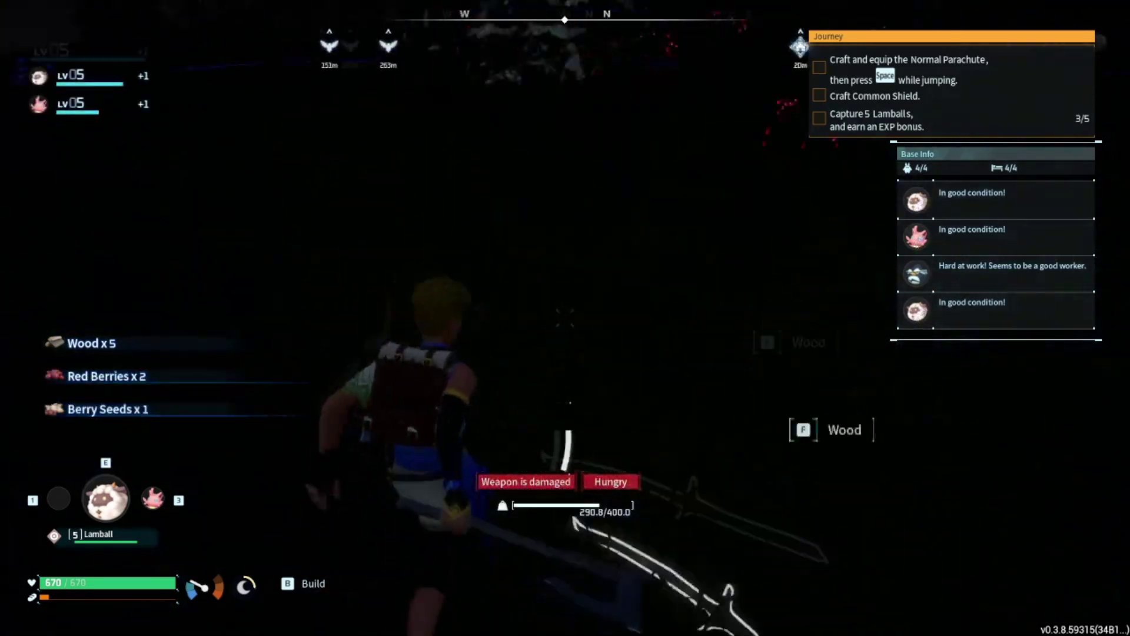
{"action": "left_click", "coordinate": [565, 318]}
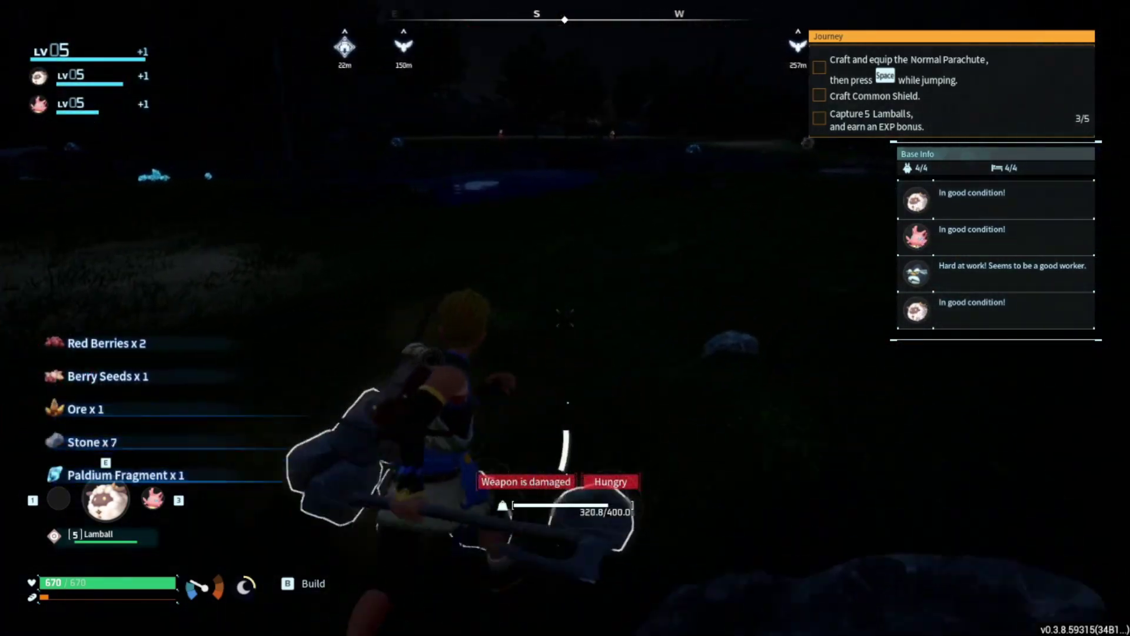
{"action": "key", "text": "f"}
{"action": "key", "text": "w"}
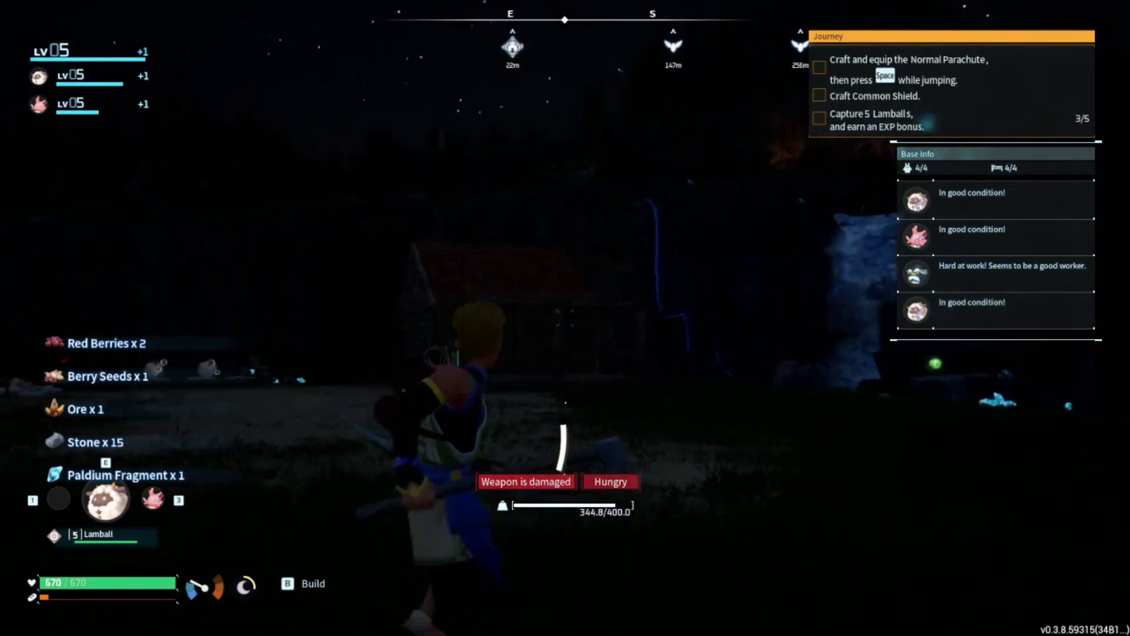
Run back into the base toward the sleeping Lamballs and the ore deposit.
{"action": "key", "text": "w"}
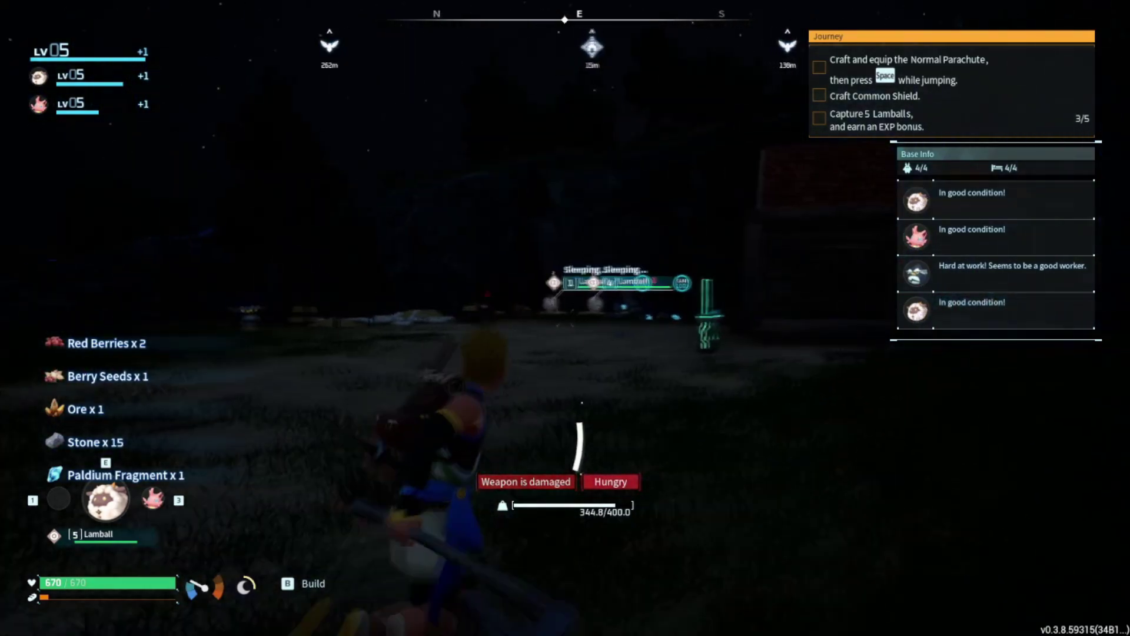
{"action": "key", "text": "w"}
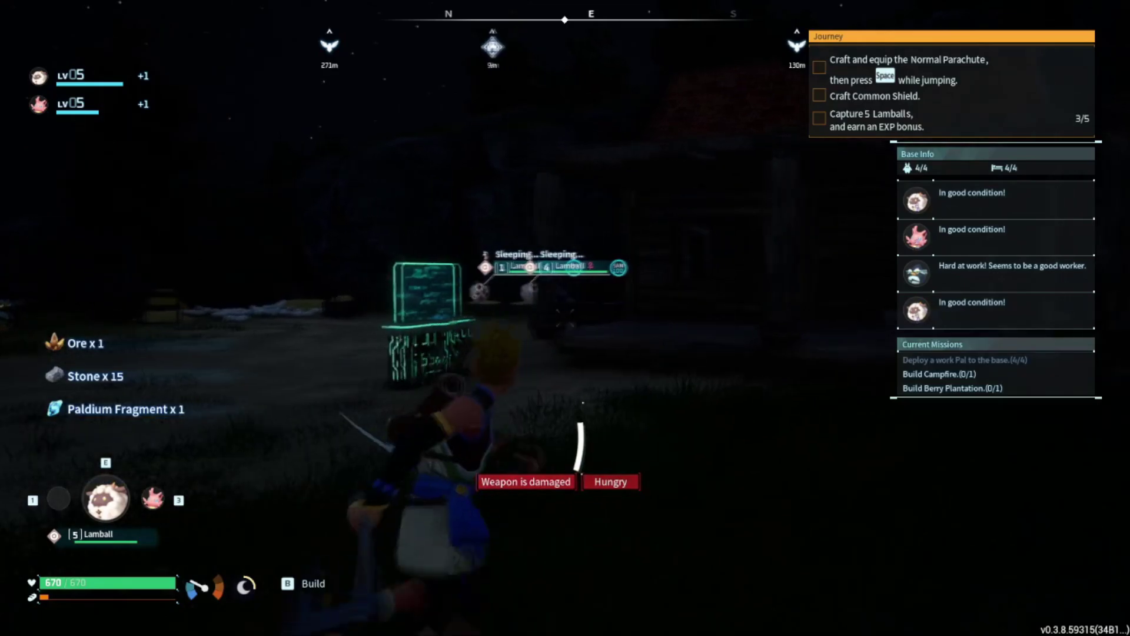
{"action": "key", "text": "w"}
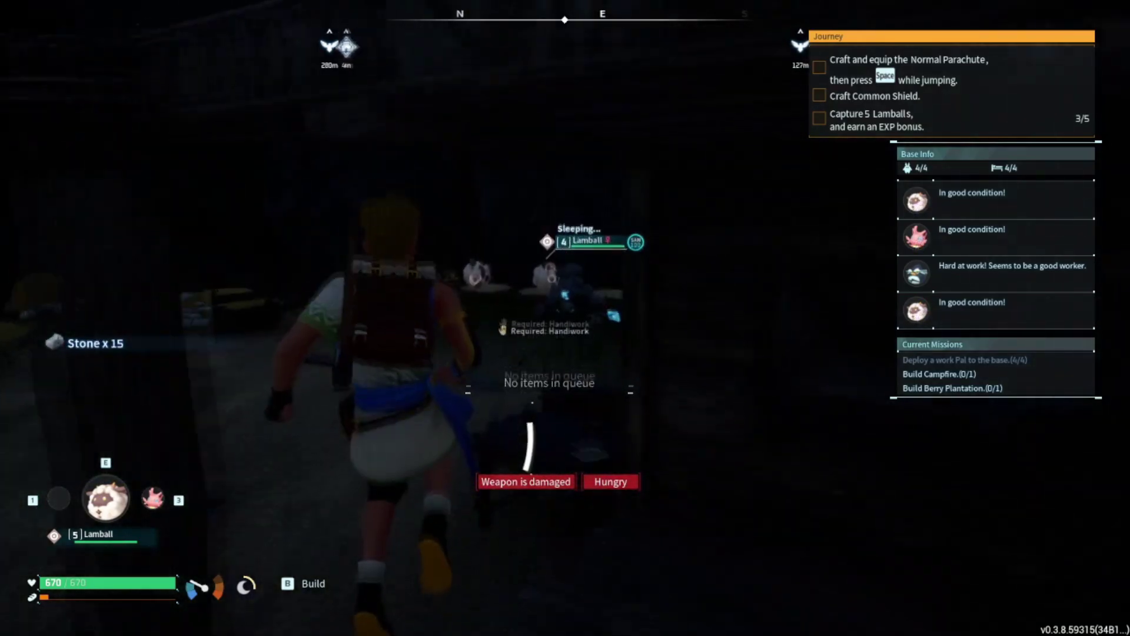
{"action": "key", "text": "s"}
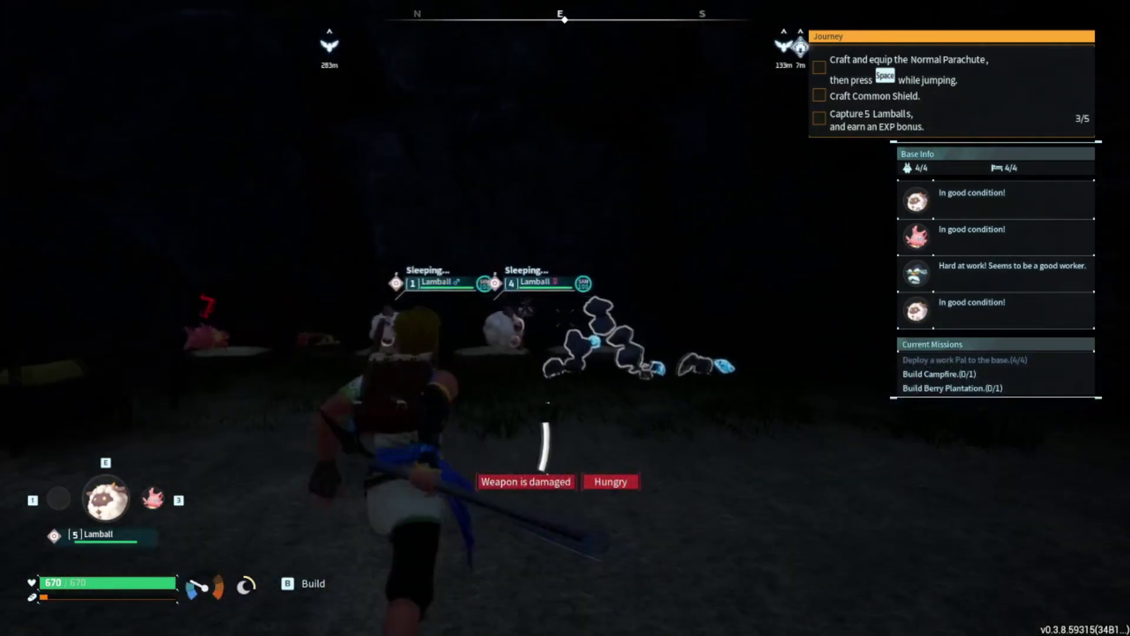
{"action": "key", "text": "w"}
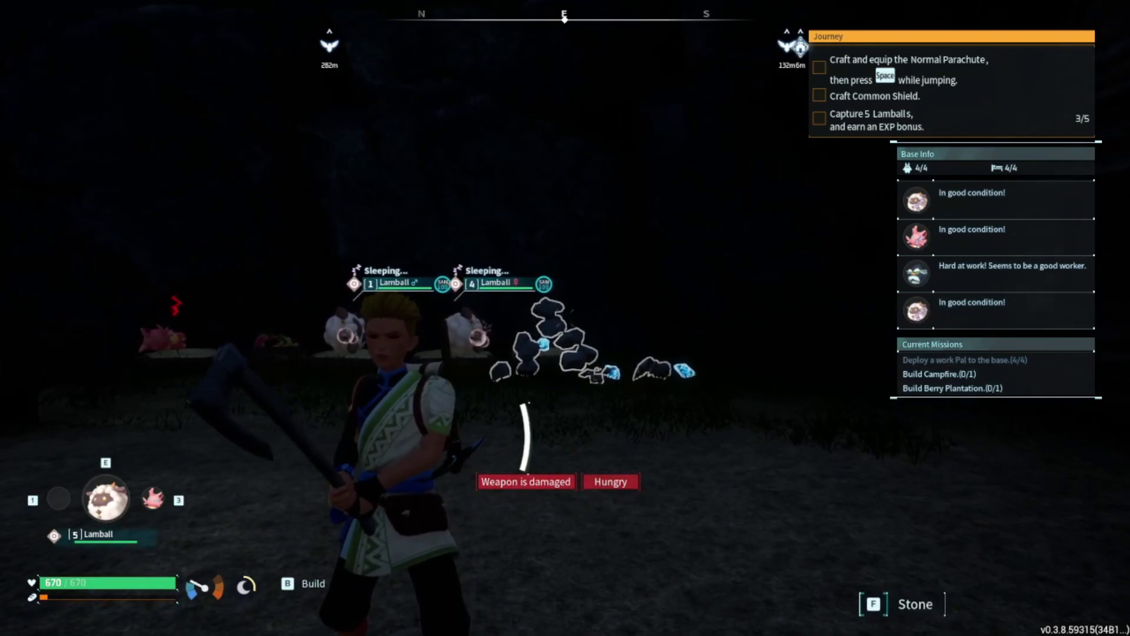